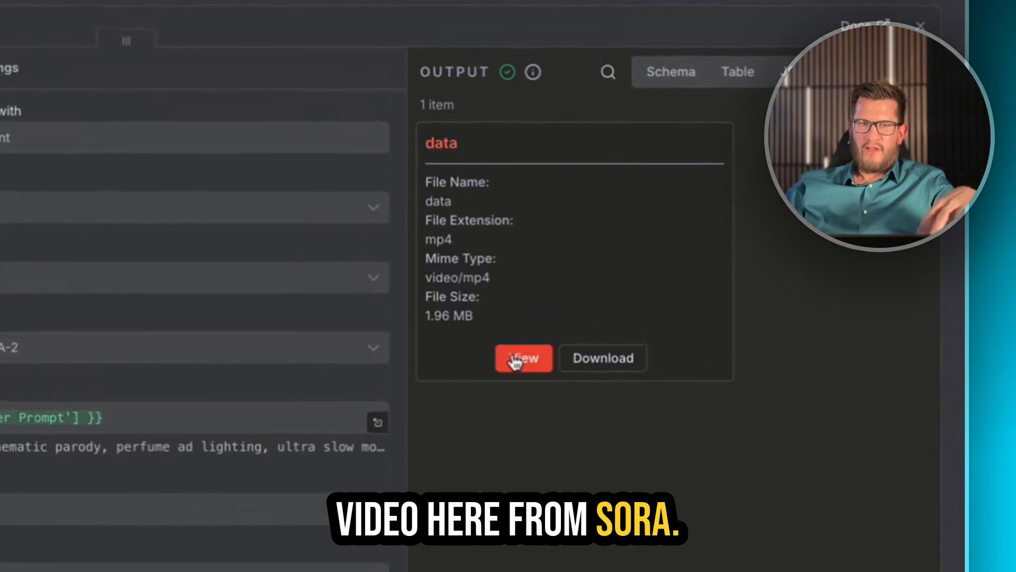
# Step: View the mp4 video output of the native Sora node and close the node's details
pyautogui.click(516, 363)
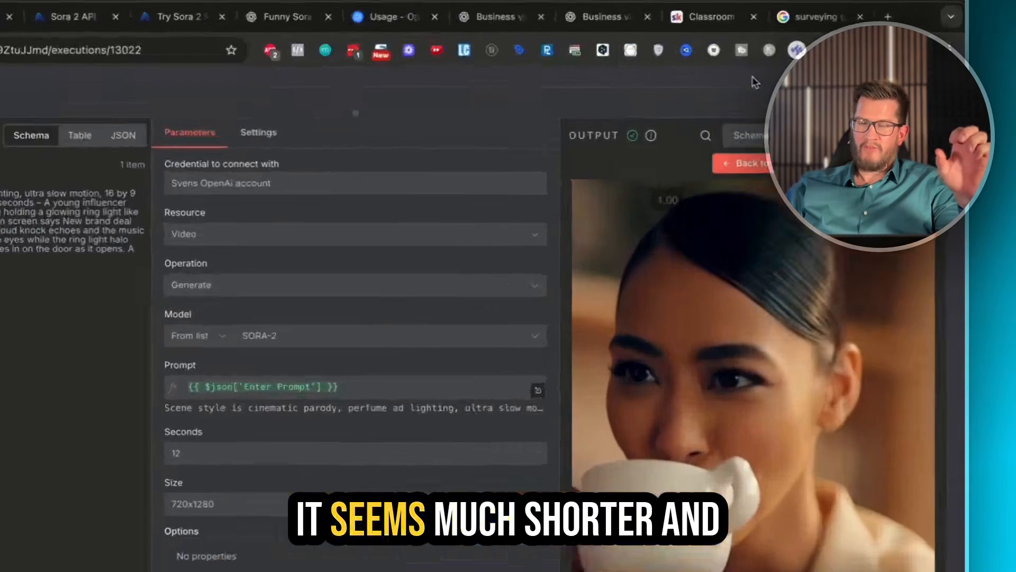
pyautogui.click(808, 56)
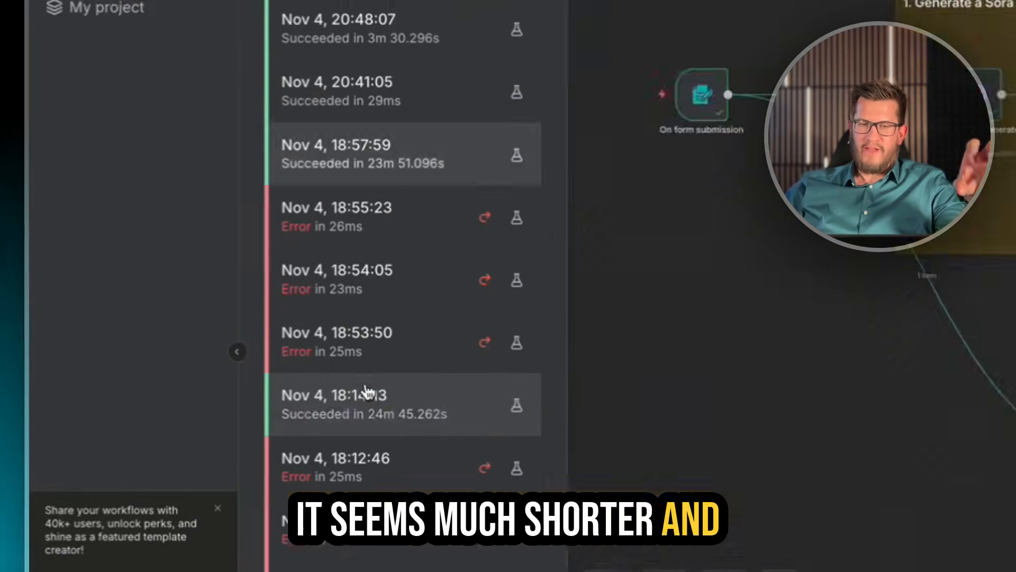
# Step: Open the Nov 4, 18:14:13 execution and play the video output of its Download Video node
pyautogui.click(368, 397)
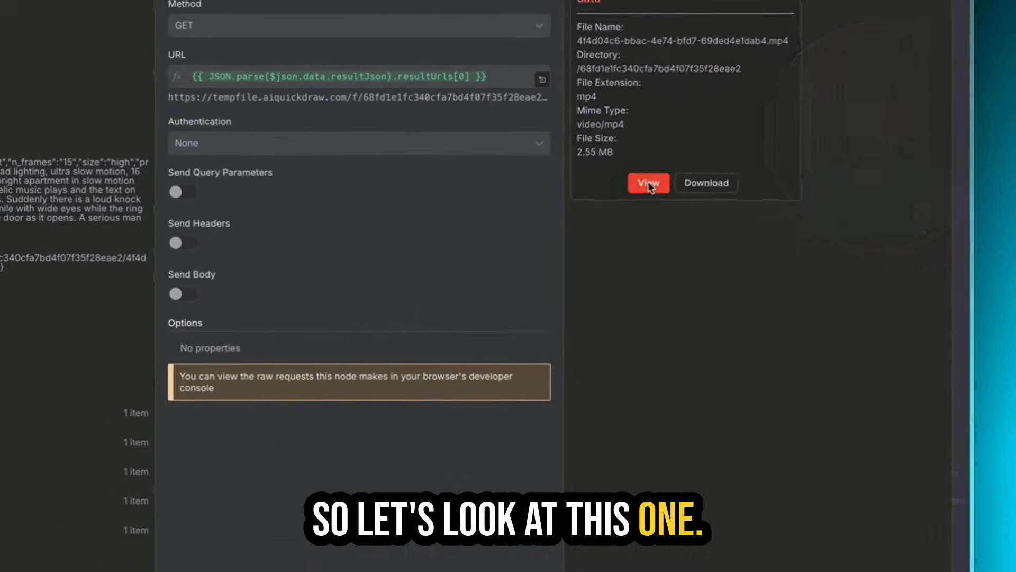
pyautogui.click(524, 339)
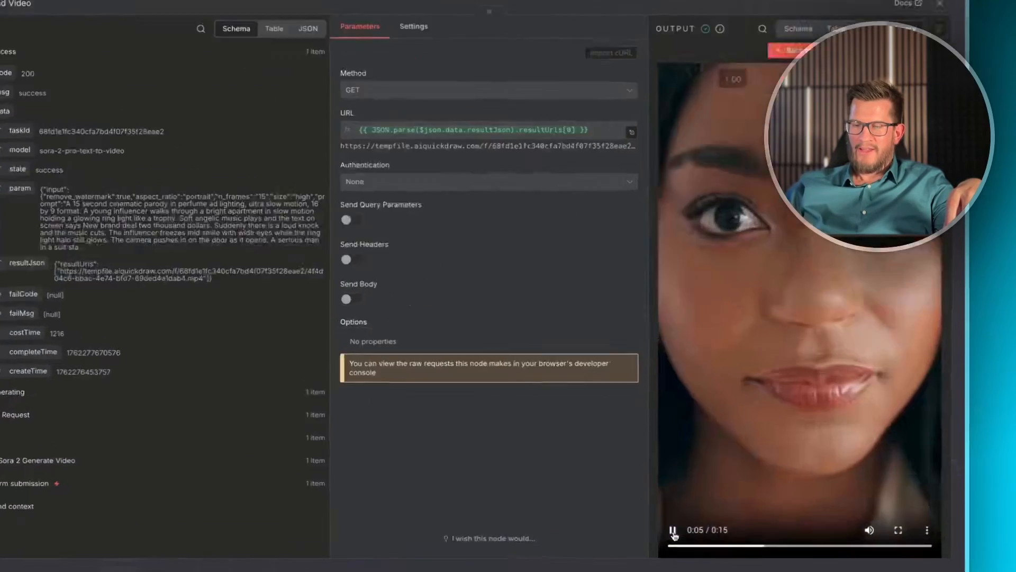
pyautogui.click(673, 530)
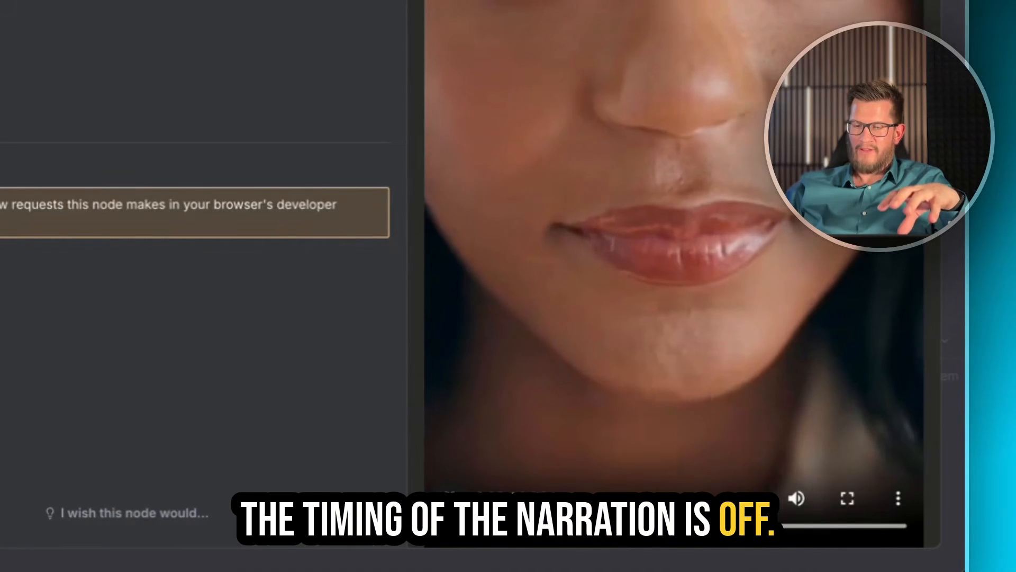
pyautogui.click(450, 503)
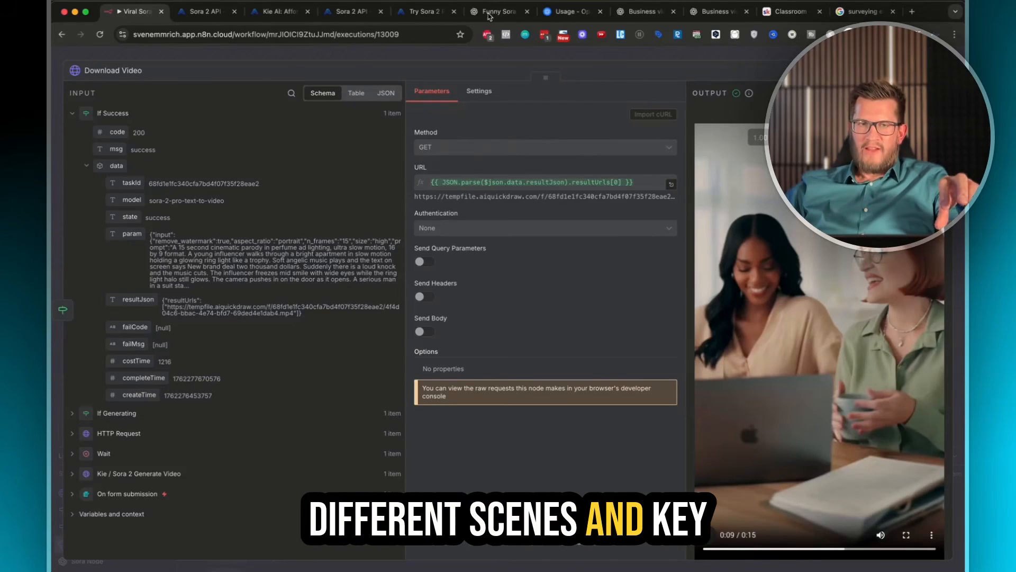
# Step: Switch to the Kie.ai Sora 2 page and review the sora-2-text-to-video model's playground settings and per-video pricing
pyautogui.click(197, 17)
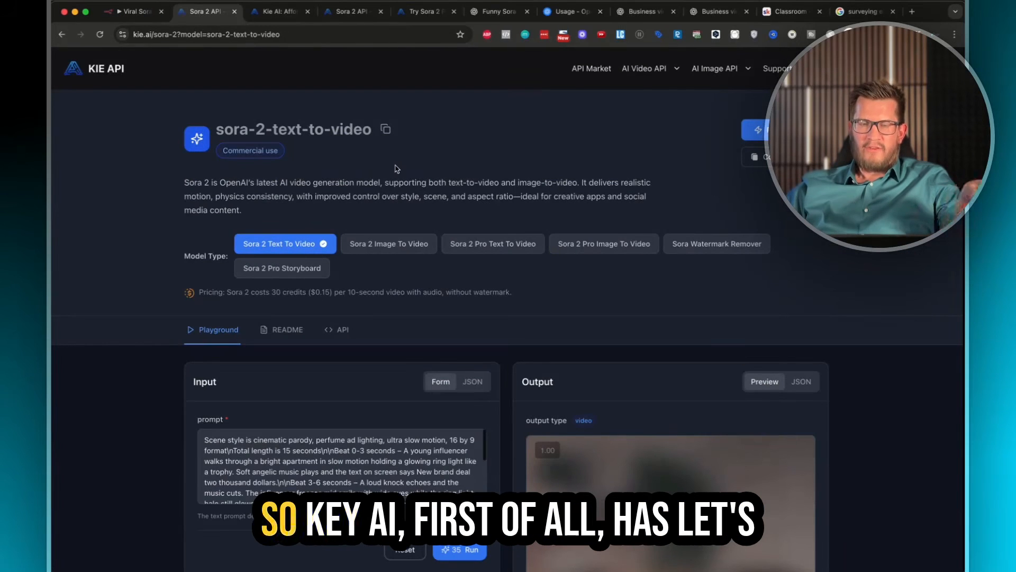
pyautogui.scroll(-4, 342, 353)
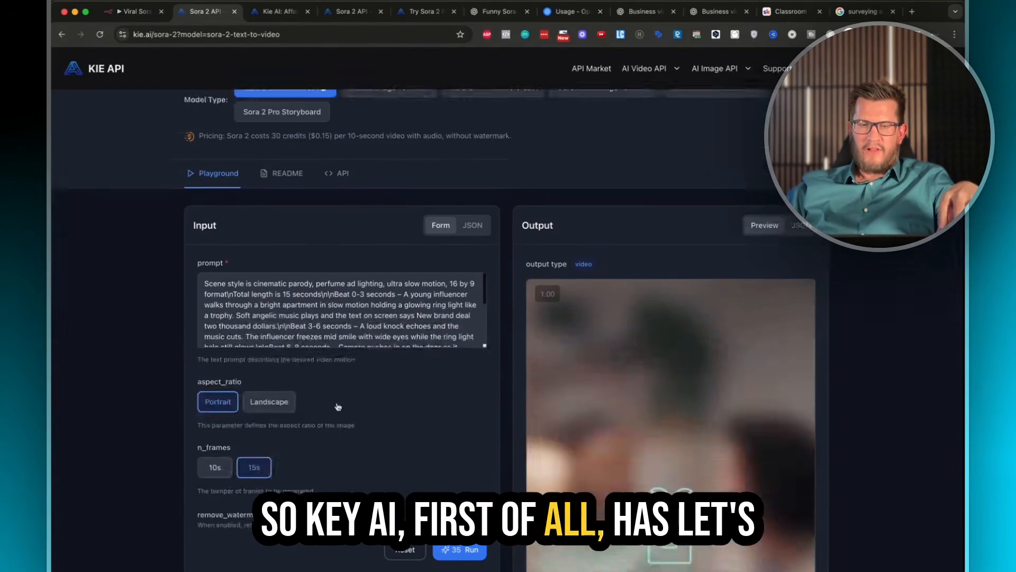
pyautogui.scroll(3, 360, 265)
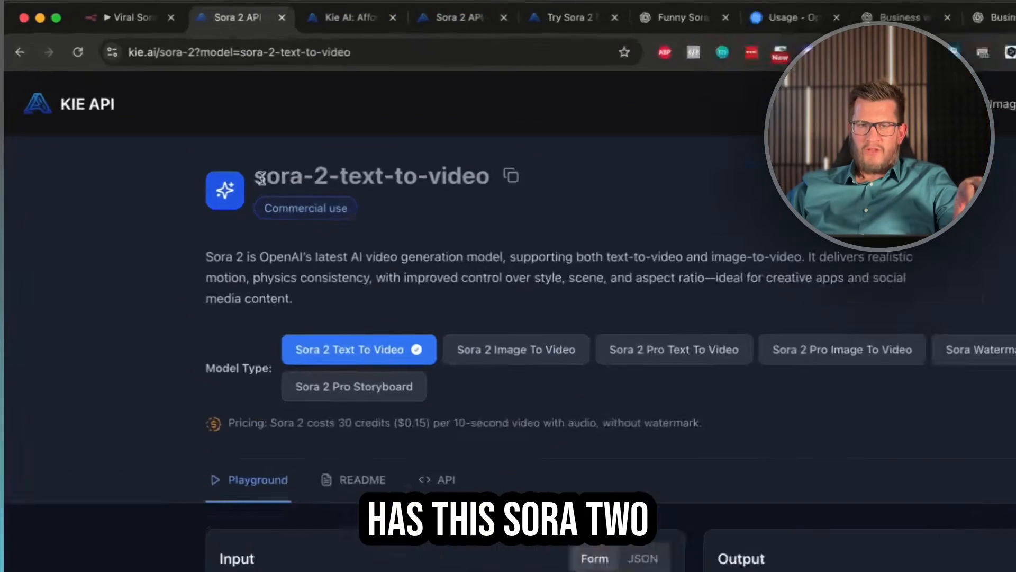
pyautogui.moveTo(225, 115); pyautogui.dragTo(382, 122)
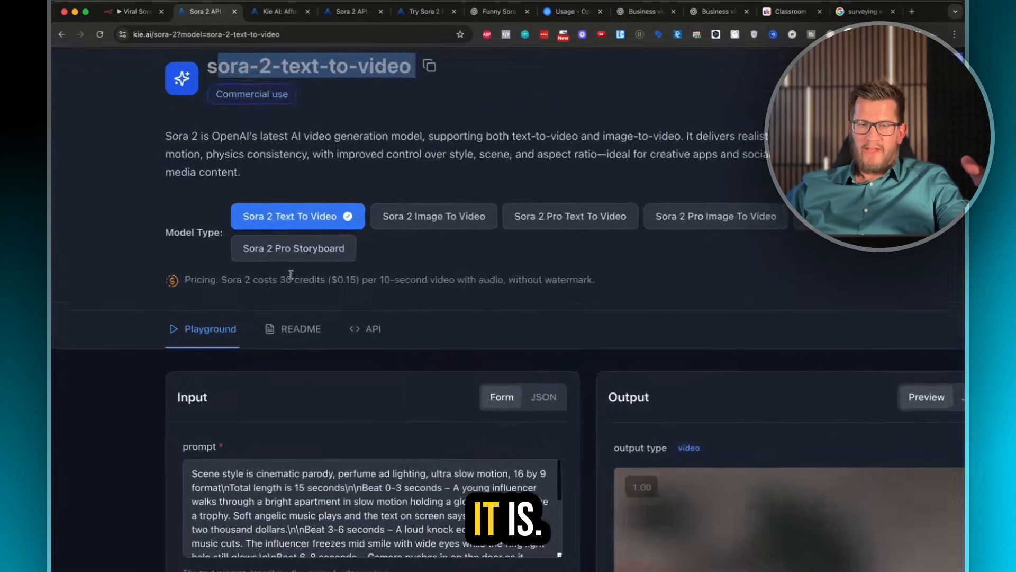
pyautogui.moveTo(290, 275); pyautogui.dragTo(482, 280)
pyautogui.click(578, 273)
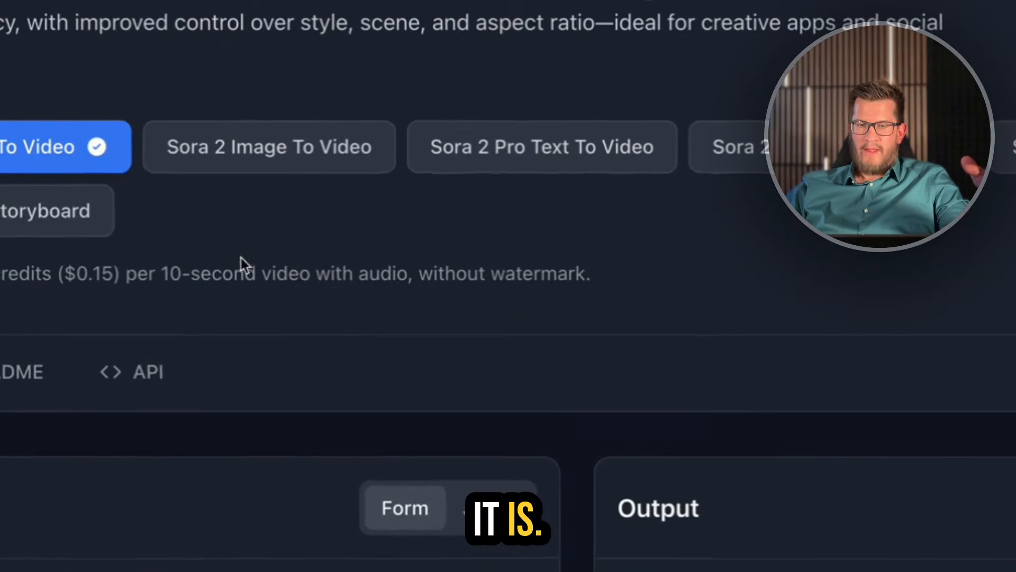
pyautogui.moveTo(126, 275); pyautogui.dragTo(333, 276)
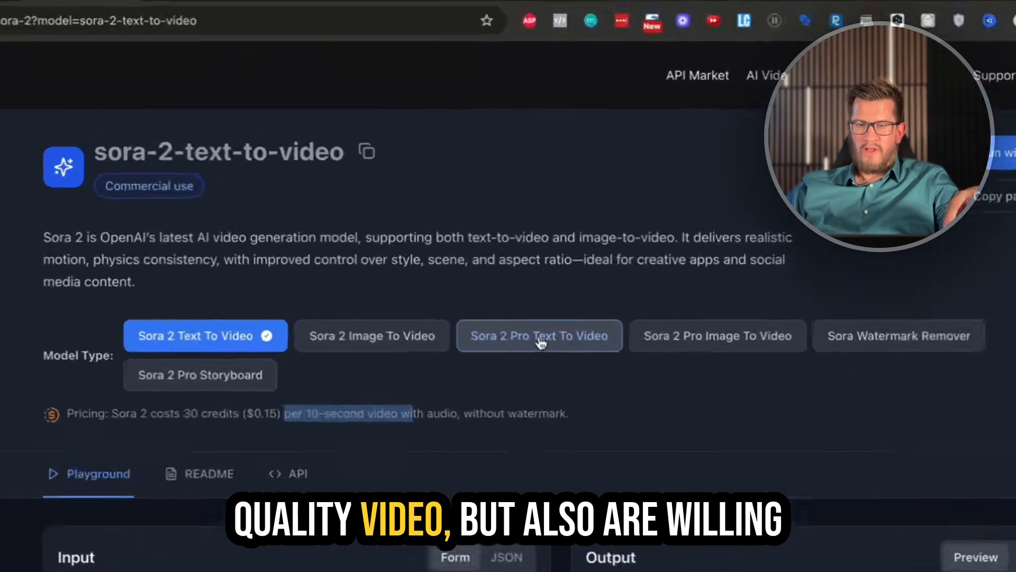
# Step: Show the Sora 2 Pro Text To Video model and review its High-quality pricing for 10- and 15-second videos
pyautogui.click(499, 231)
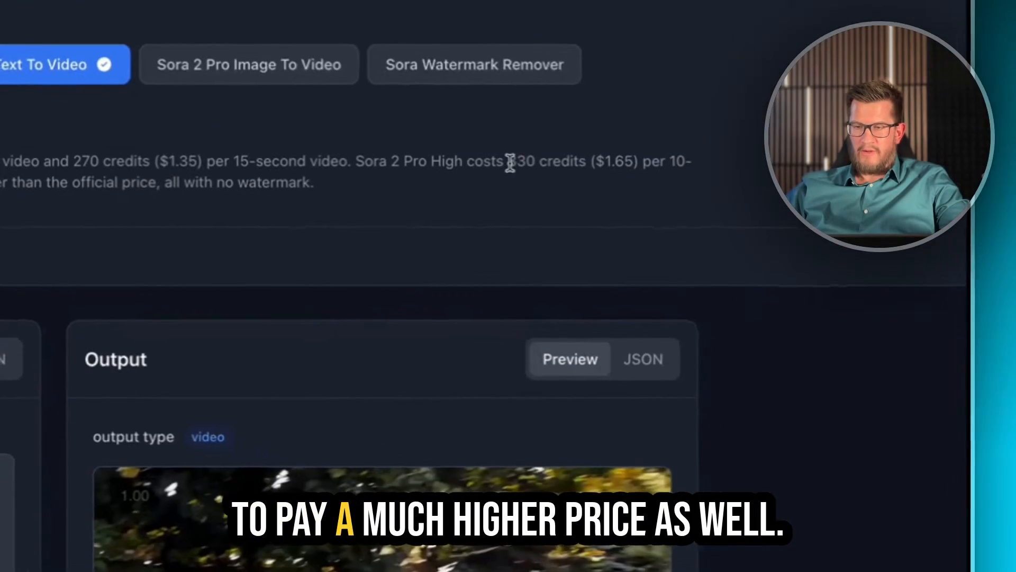
pyautogui.moveTo(503, 159); pyautogui.dragTo(680, 157)
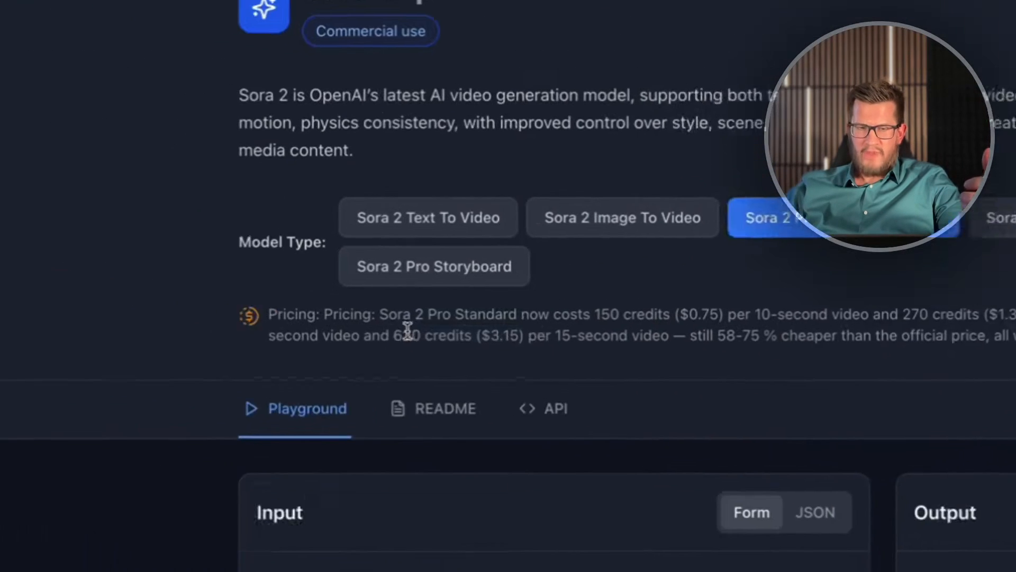
pyautogui.moveTo(404, 334); pyautogui.dragTo(615, 350)
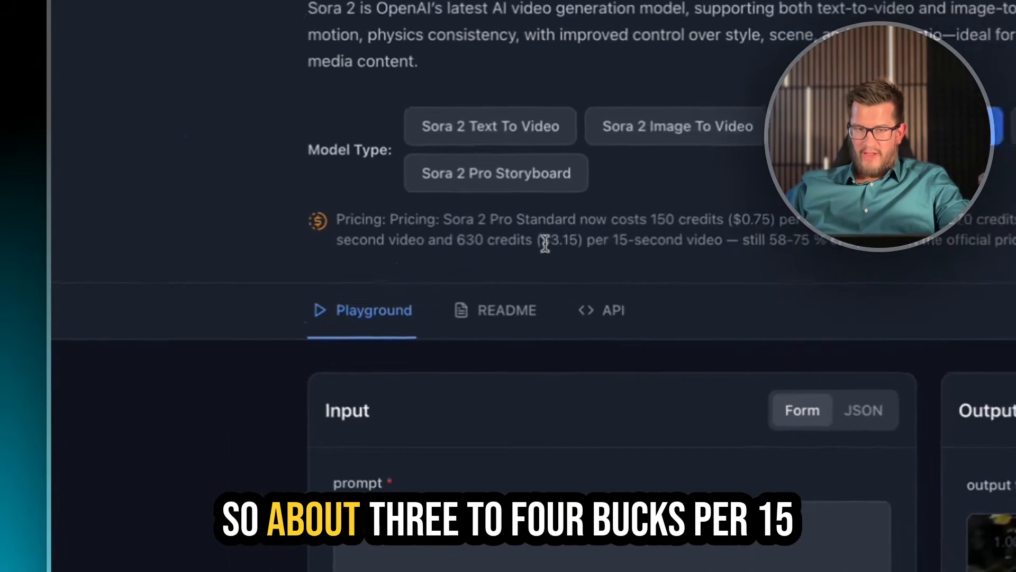
pyautogui.moveTo(306, 290); pyautogui.dragTo(329, 291)
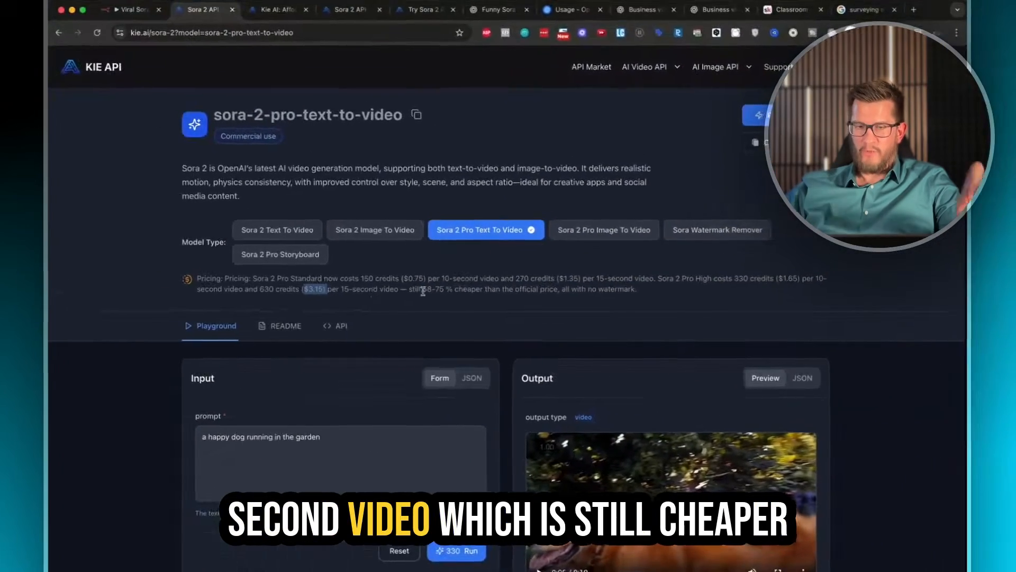
pyautogui.moveTo(423, 290); pyautogui.dragTo(547, 291)
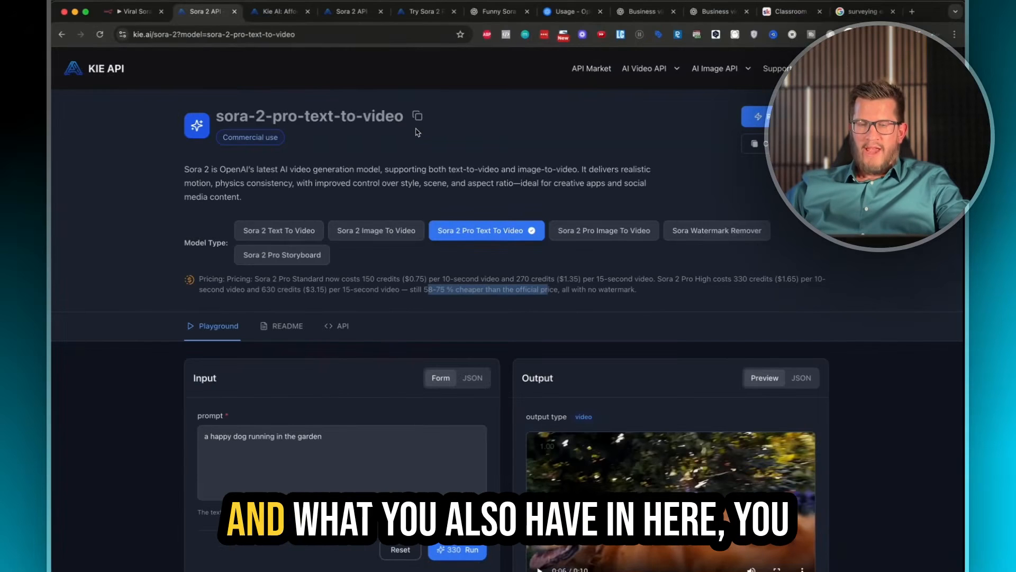
# Step: Examine the remove_watermark option among the Sora 2 Pro Text To Video playground inputs
pyautogui.scroll(-10, 349, 306)
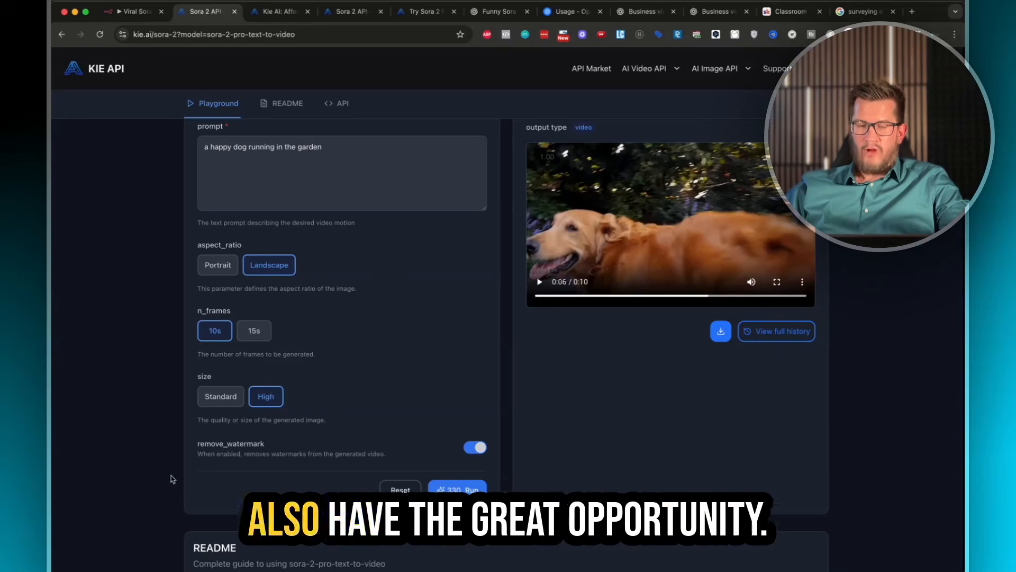
pyautogui.moveTo(202, 443); pyautogui.dragTo(338, 469)
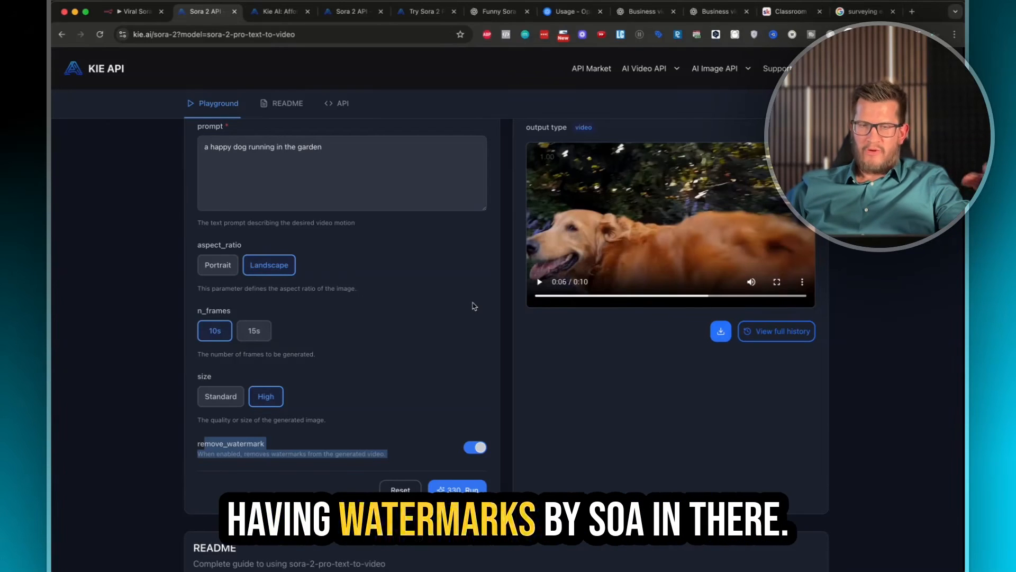
pyautogui.scroll(5, 474, 306)
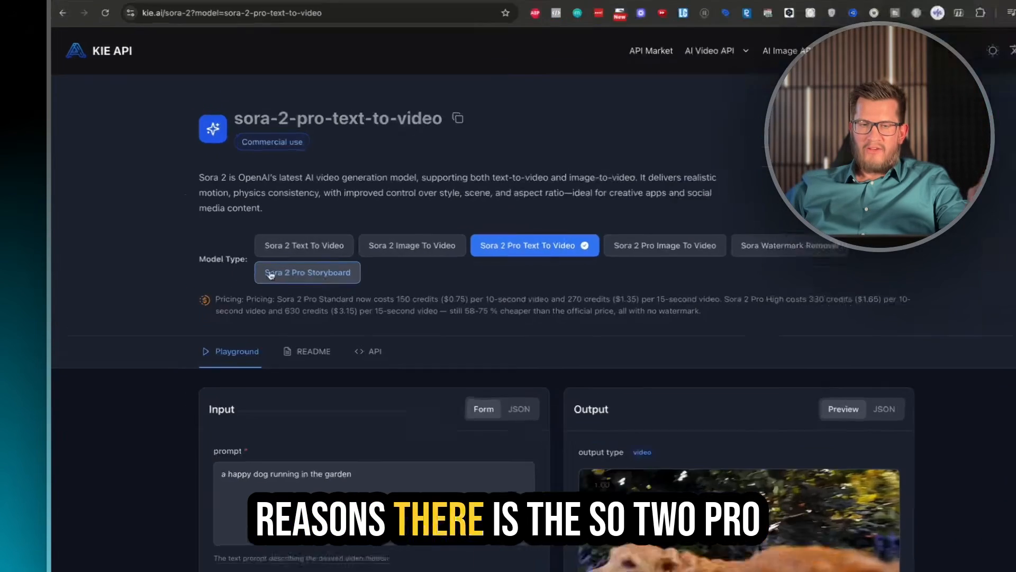
# Step: Show the Sora 2 Pro Storyboard model and review its 15-25-second pricing and its scene inputs
pyautogui.click(298, 271)
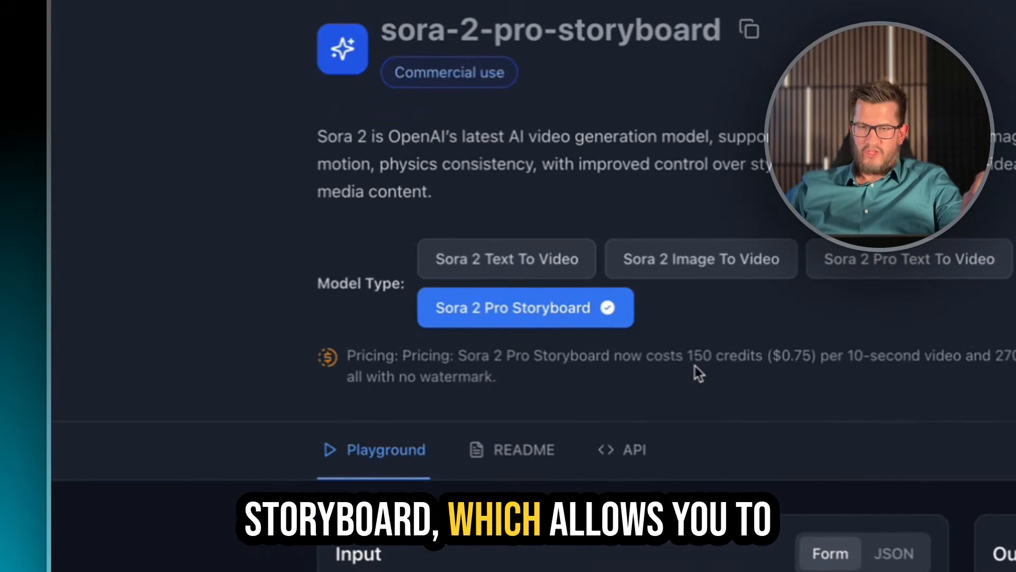
pyautogui.moveTo(697, 372); pyautogui.dragTo(1011, 357)
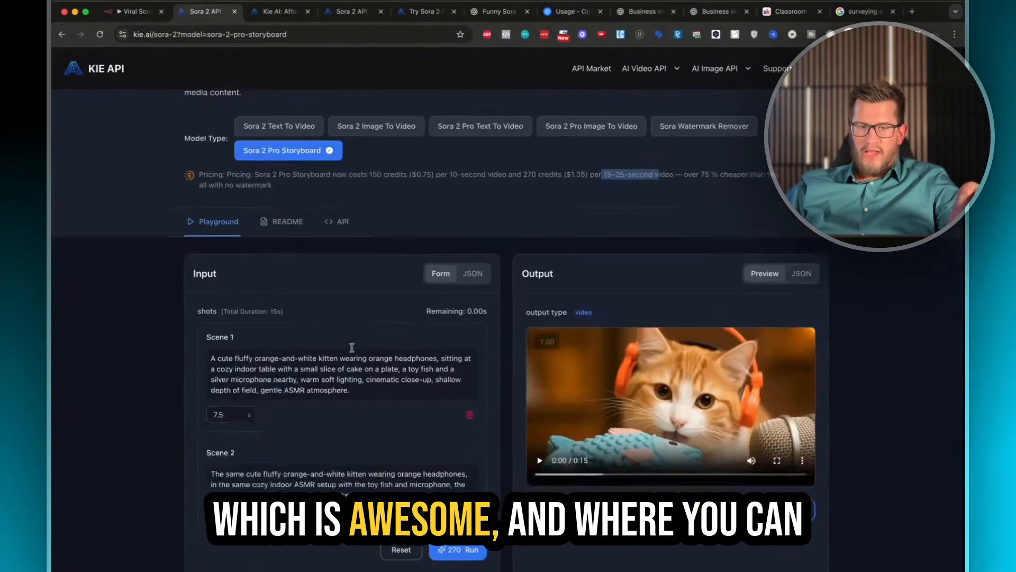
pyautogui.scroll(-3, 352, 347)
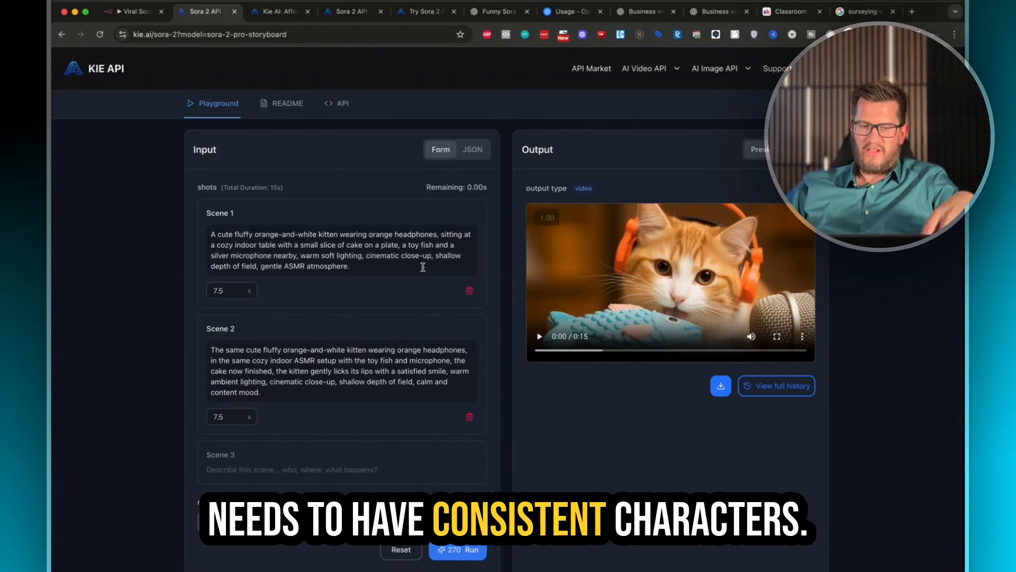
pyautogui.scroll(-5, 268, 294)
pyautogui.scroll(10, 457, 234)
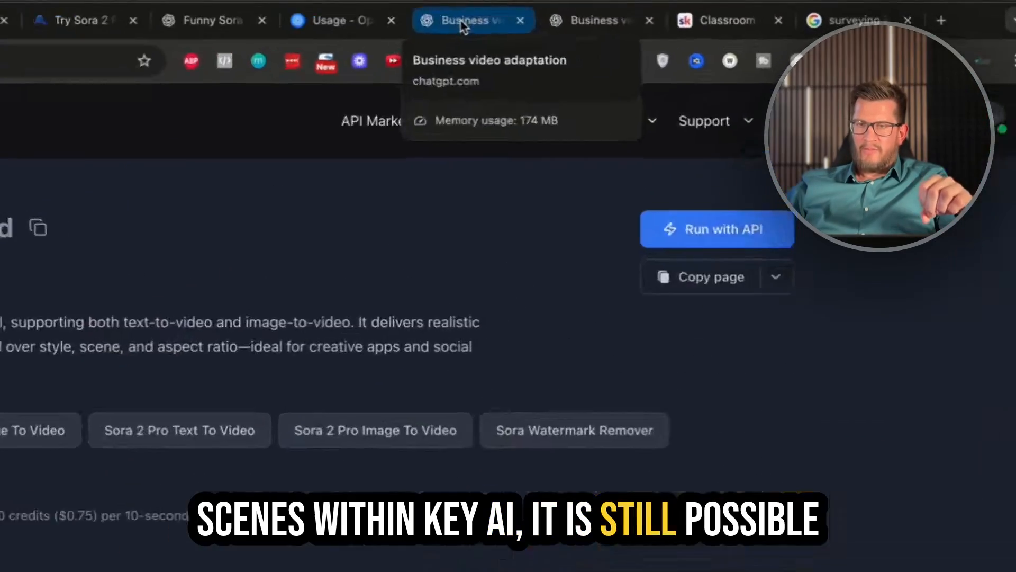
# Step: Switch to the ChatGPT conversations and review the beat-timed Sora 2 scene prompt and its single-string JSON version
pyautogui.click(642, 15)
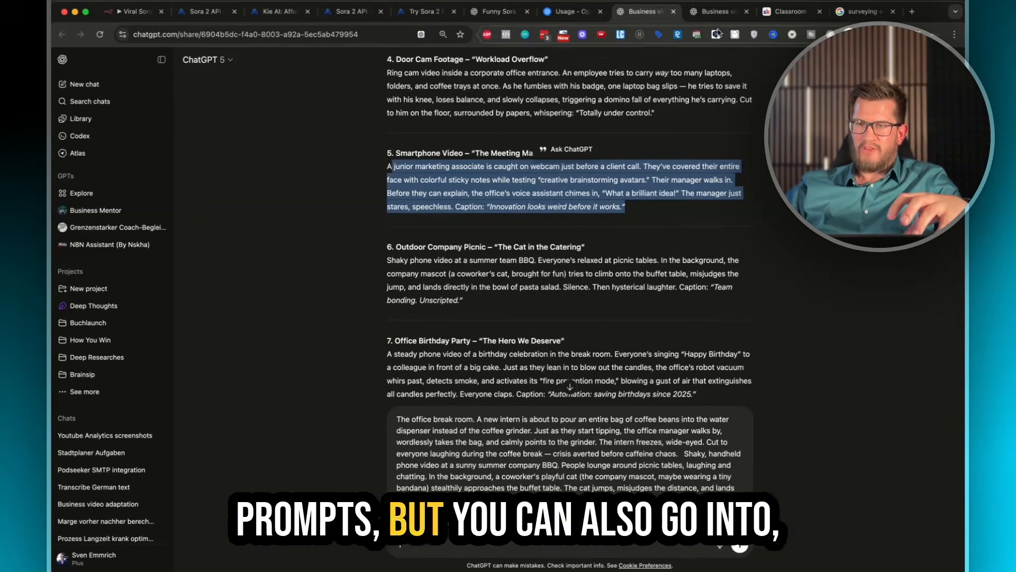
pyautogui.click(713, 11)
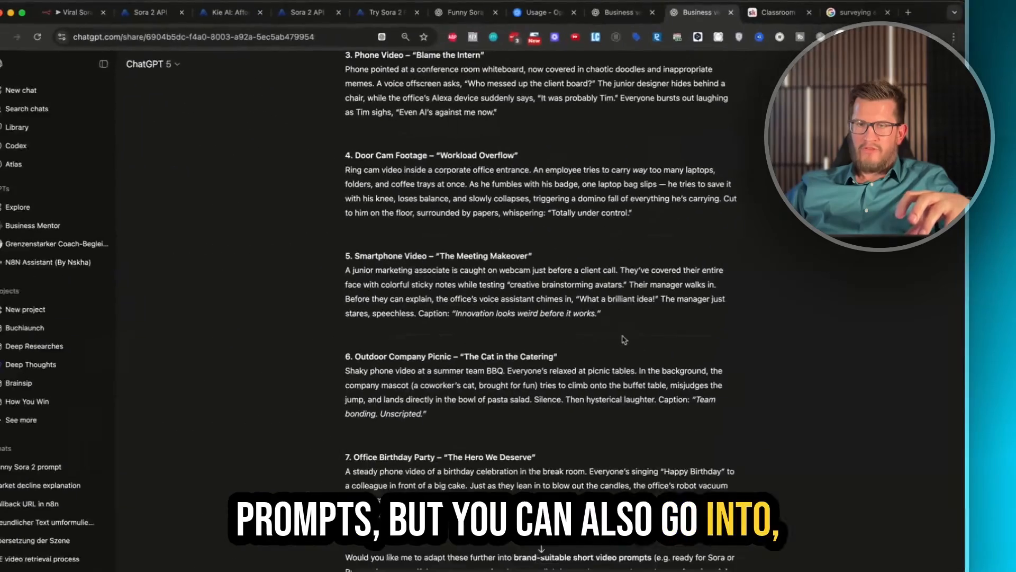
pyautogui.click(463, 12)
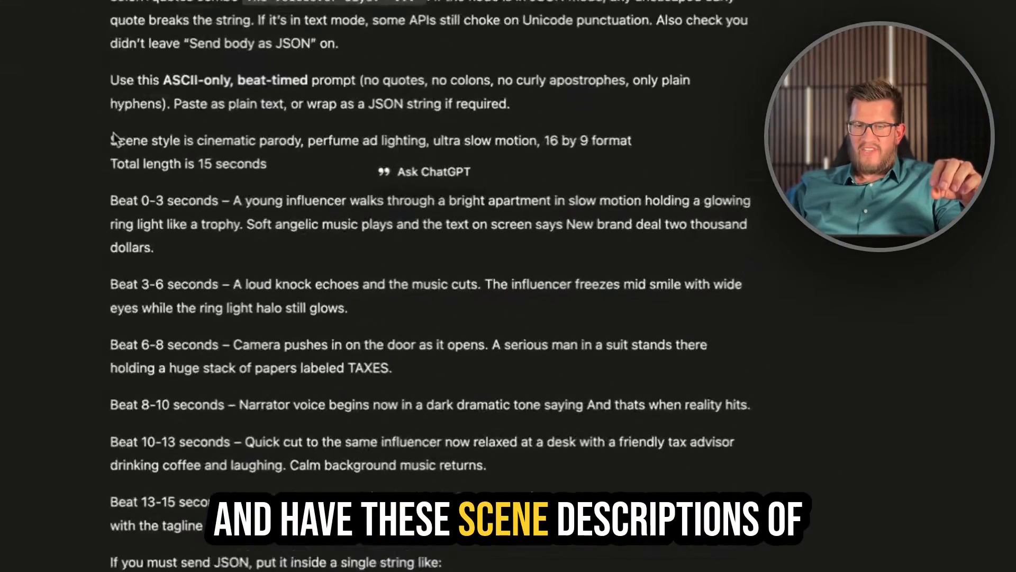
pyautogui.moveTo(113, 140); pyautogui.dragTo(463, 526)
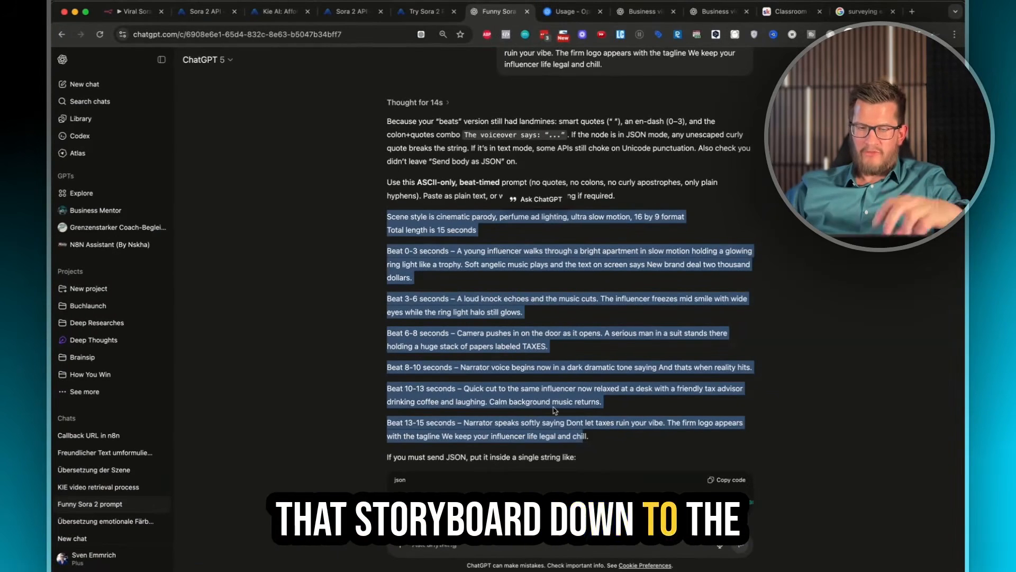
pyautogui.scroll(-3, 554, 410)
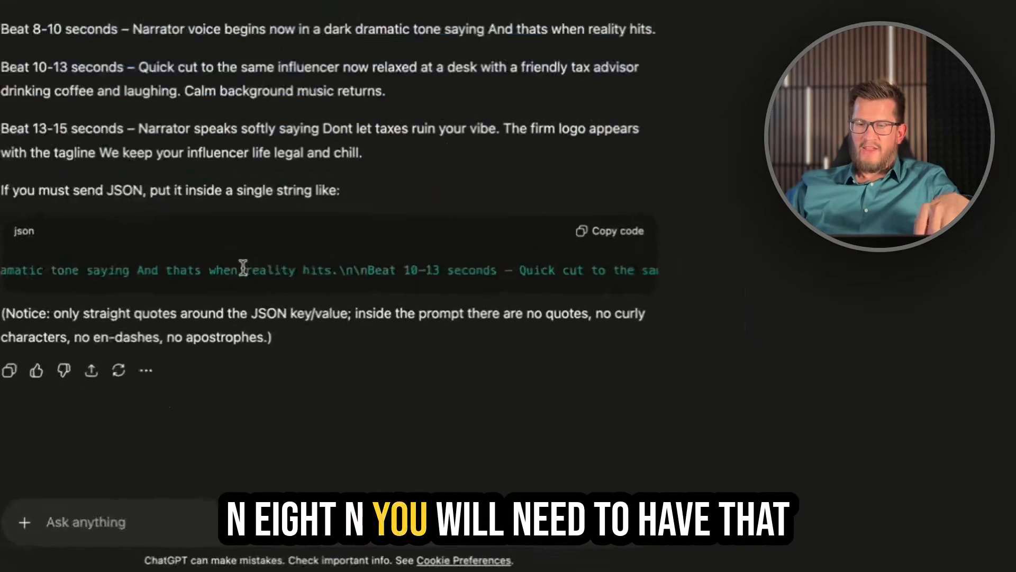
pyautogui.moveTo(524, 403); pyautogui.dragTo(677, 405)
pyautogui.moveTo(485, 243); pyautogui.dragTo(488, 243)
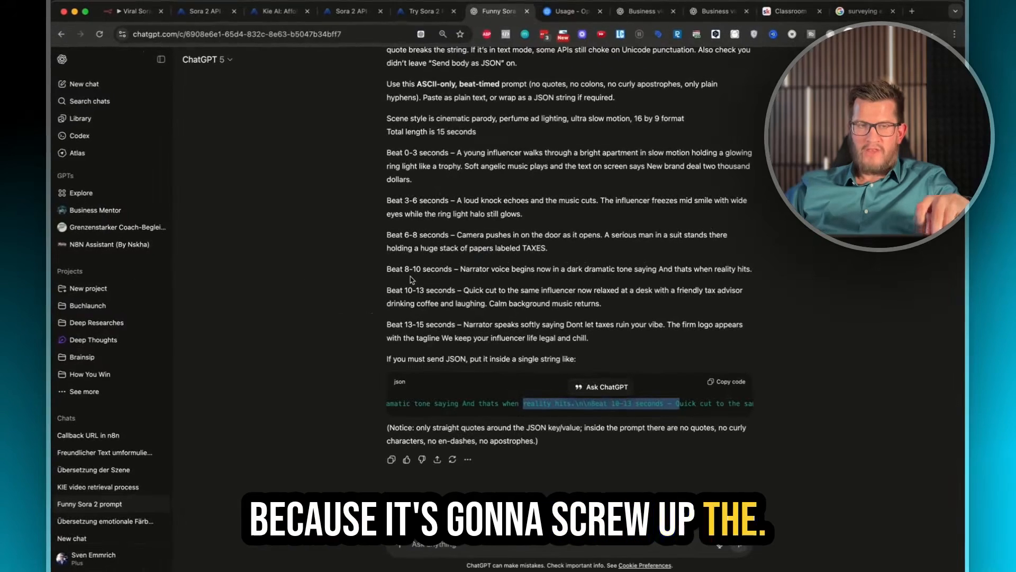
# Step: Return to the n8n workflow, close the Download Video node and switch from the executions to the workflow editor
pyautogui.click(138, 13)
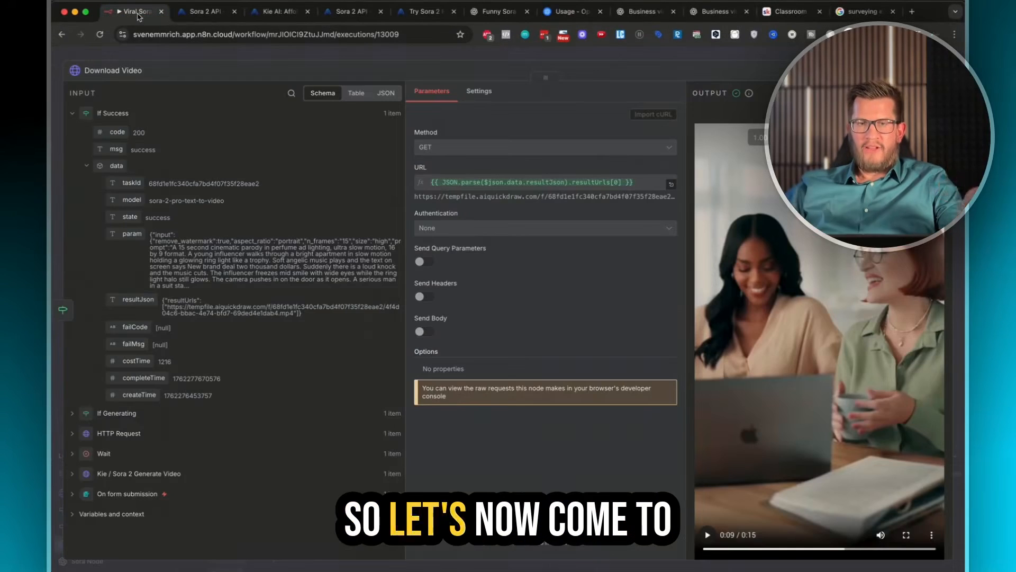
pyautogui.click(461, 56)
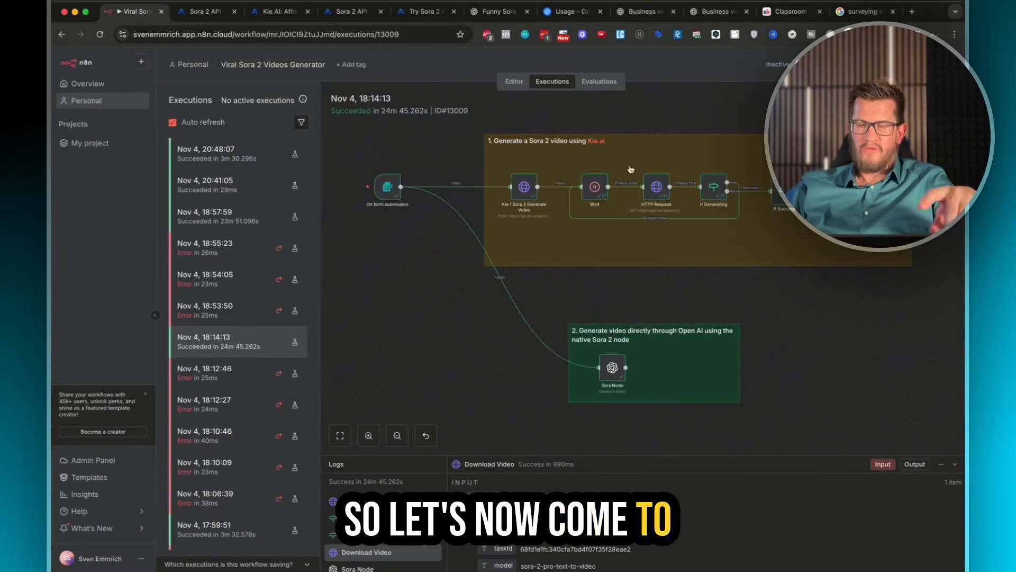
pyautogui.click(509, 81)
# Step: Execute the workflow to open the Sora 2 Video Generator test form and enlarge its Enter Prompt field
pyautogui.hscroll(3, 634, 225)
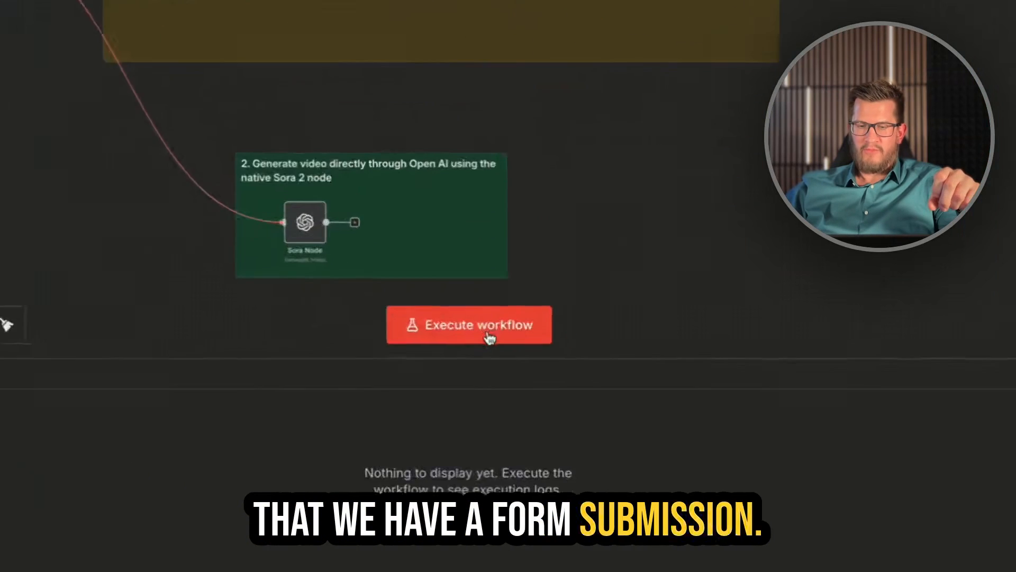
pyautogui.click(577, 430)
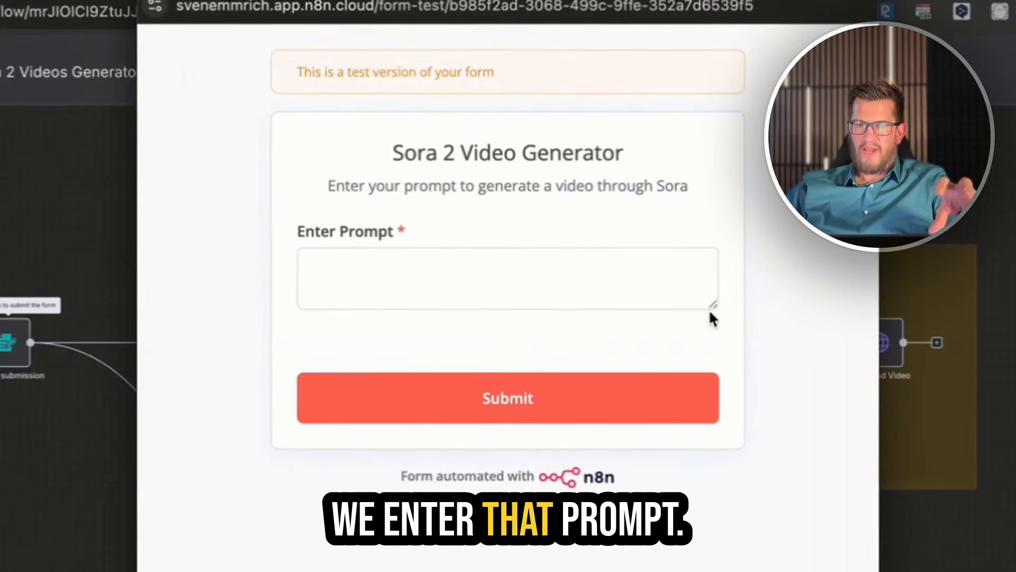
pyautogui.moveTo(710, 313); pyautogui.dragTo(713, 571)
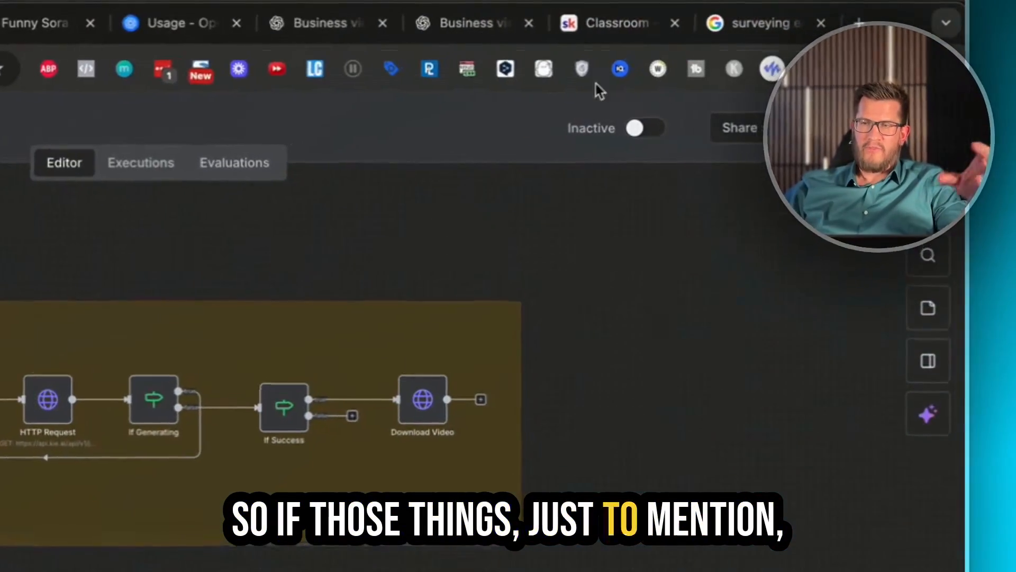
# Step: Show the community classroom page, return to the n8n workflow and close the Sora 2 Video Generator test form
pyautogui.click(628, 30)
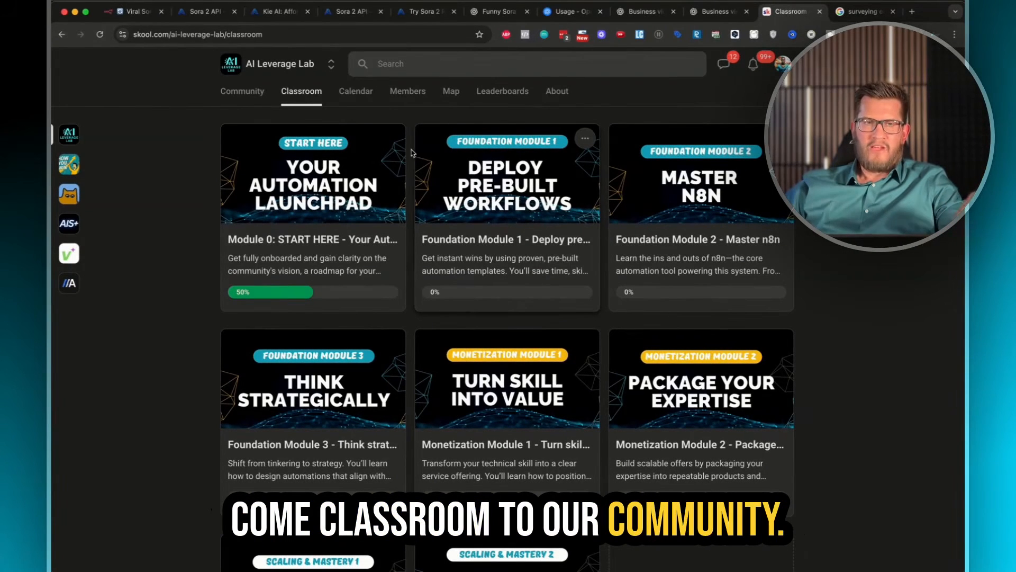
pyautogui.click(135, 11)
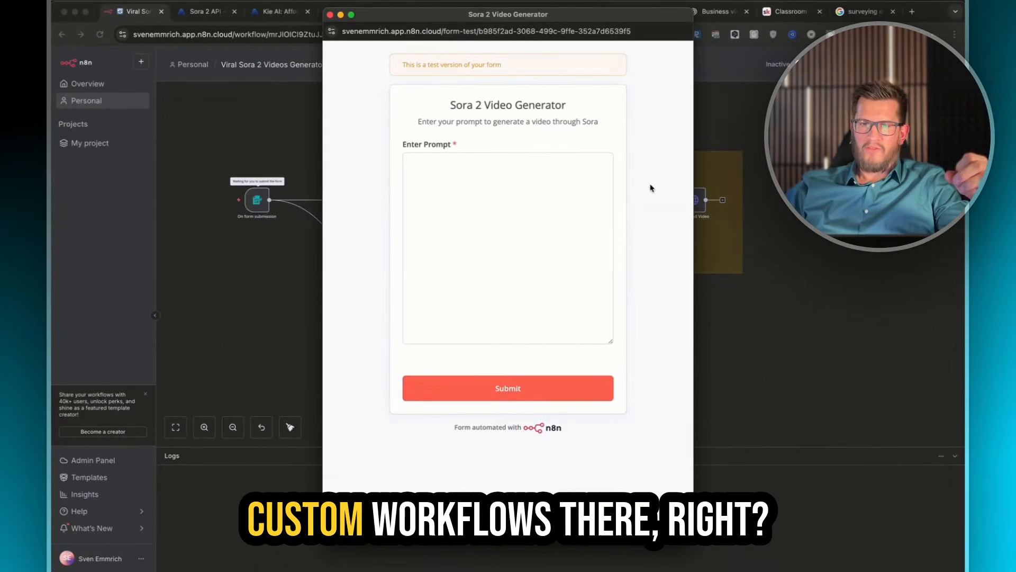
pyautogui.click(329, 15)
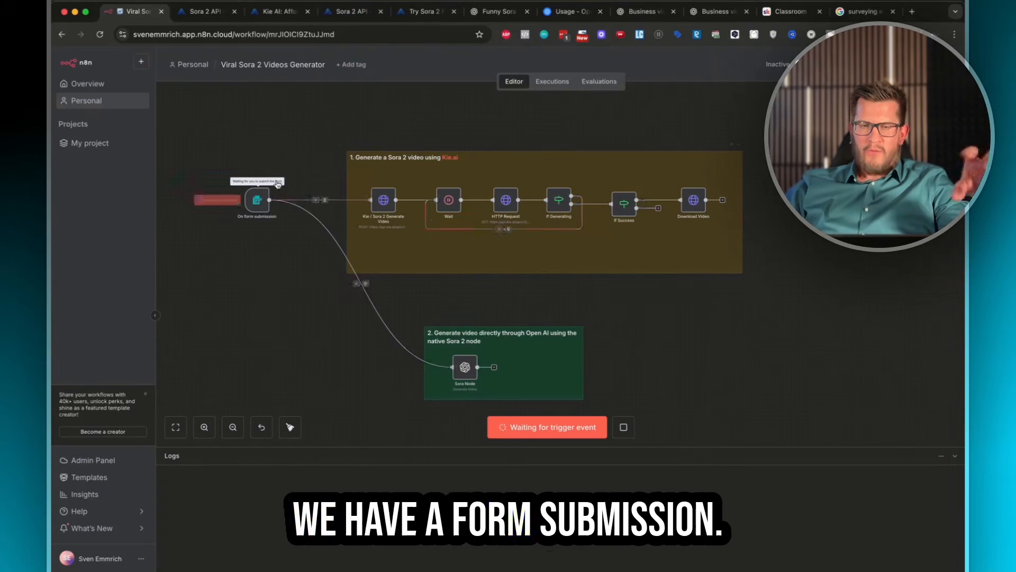
# Step: Examine the form trigger and its two branches, the Kie.ai generation sequence and the native OpenAI Sora node
pyautogui.scroll(5, 254, 208)
pyautogui.scroll(-1, 253, 211)
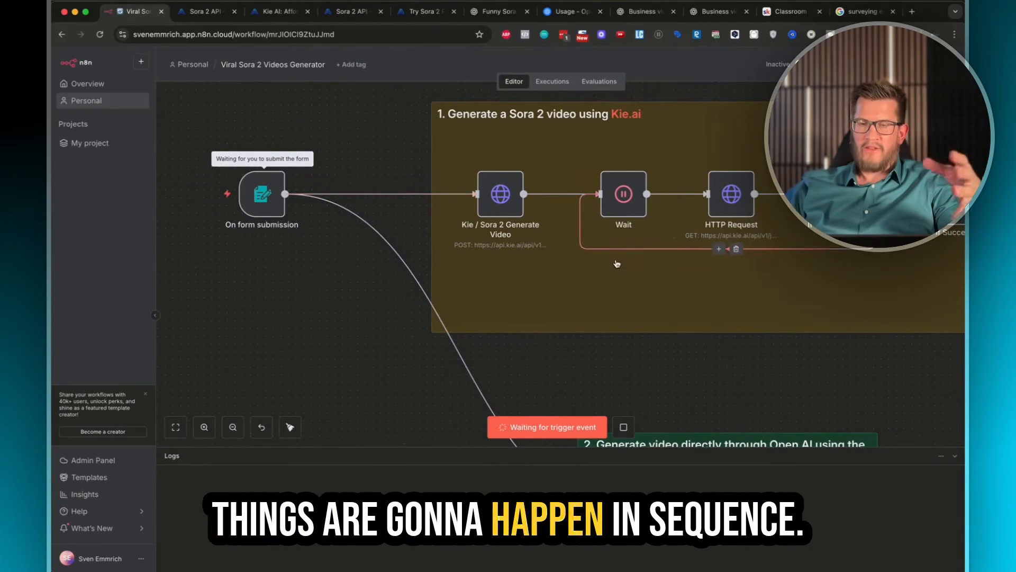
pyautogui.hscroll(3, 445, 217)
pyautogui.scroll(1, 421, 205)
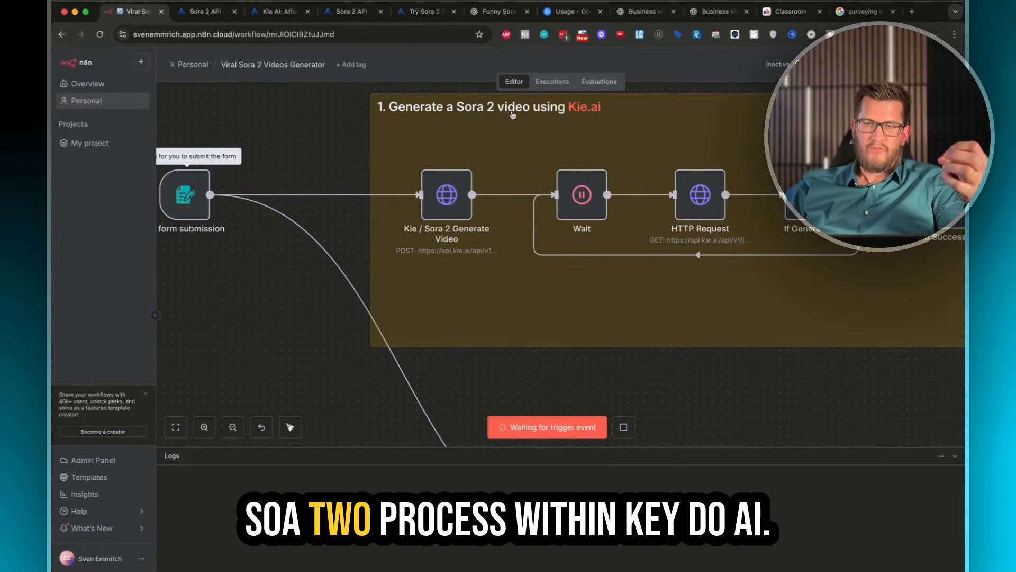
pyautogui.scroll(-5, 606, 375)
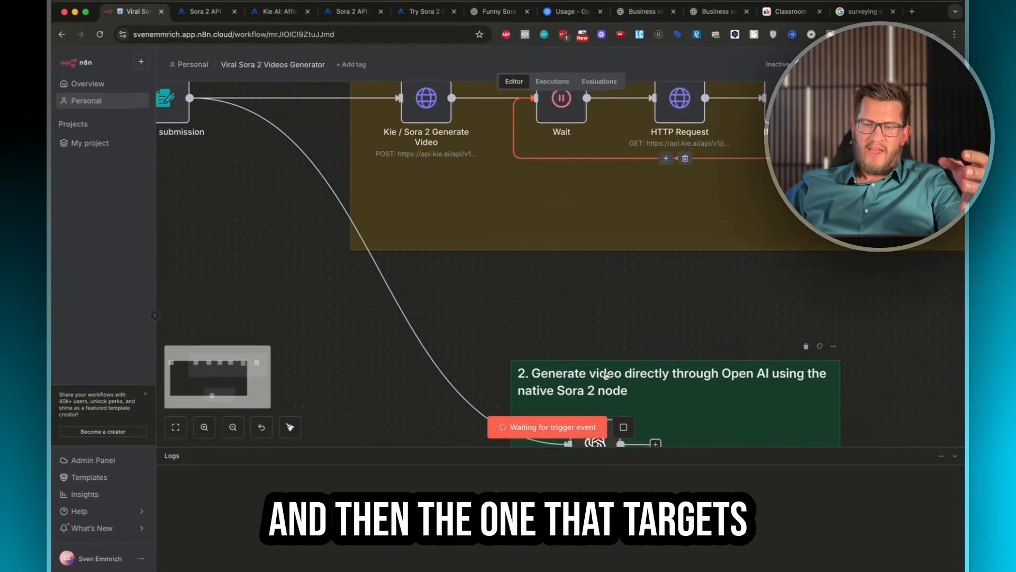
pyautogui.scroll(-2, 606, 374)
pyautogui.scroll(-3, 605, 371)
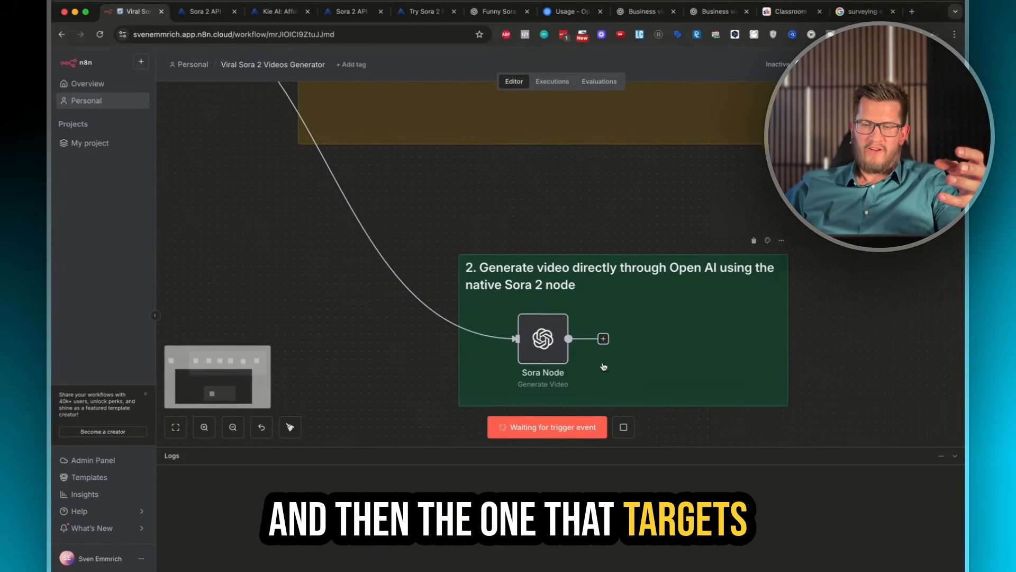
pyautogui.scroll(4, 534, 239)
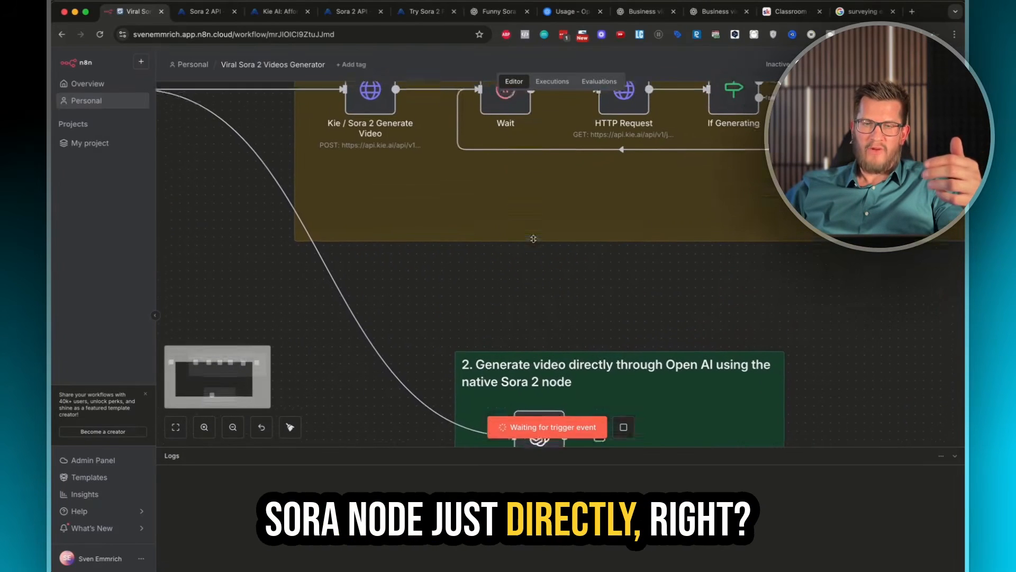
pyautogui.scroll(2, 534, 239)
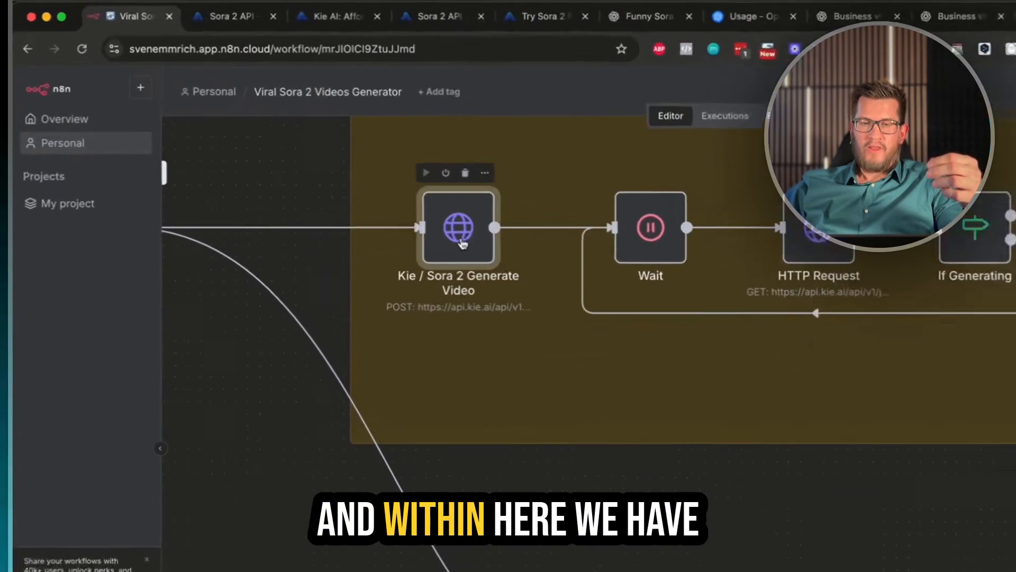
# Step: Open the Kie / Sora 2 Generate Video node, switch to Kie.ai's Sora 2 API documentation and review the Create Task endpoint and request body
pyautogui.doubleClick(367, 161)
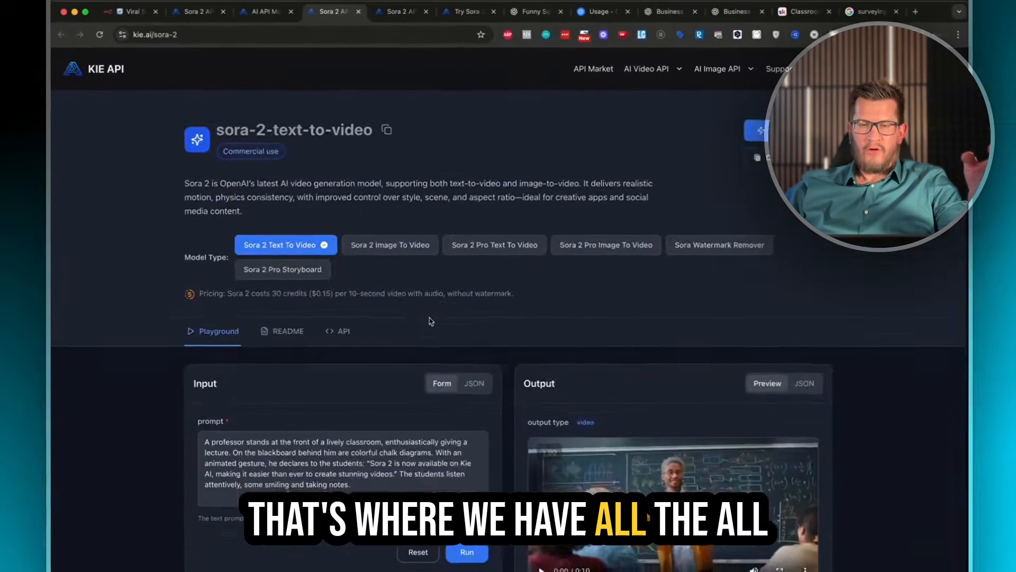
pyautogui.scroll(-5, 432, 321)
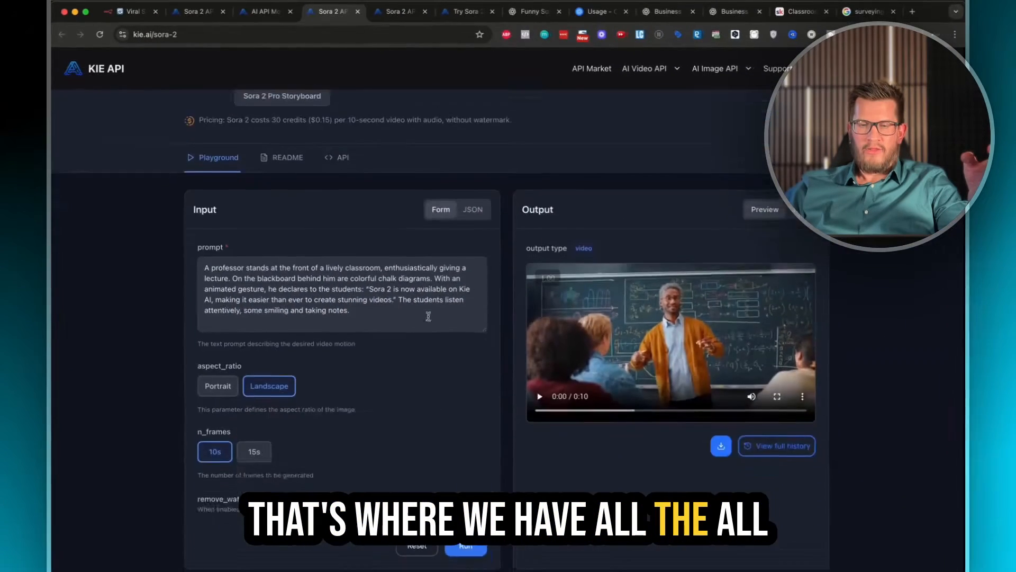
pyautogui.scroll(5, 429, 317)
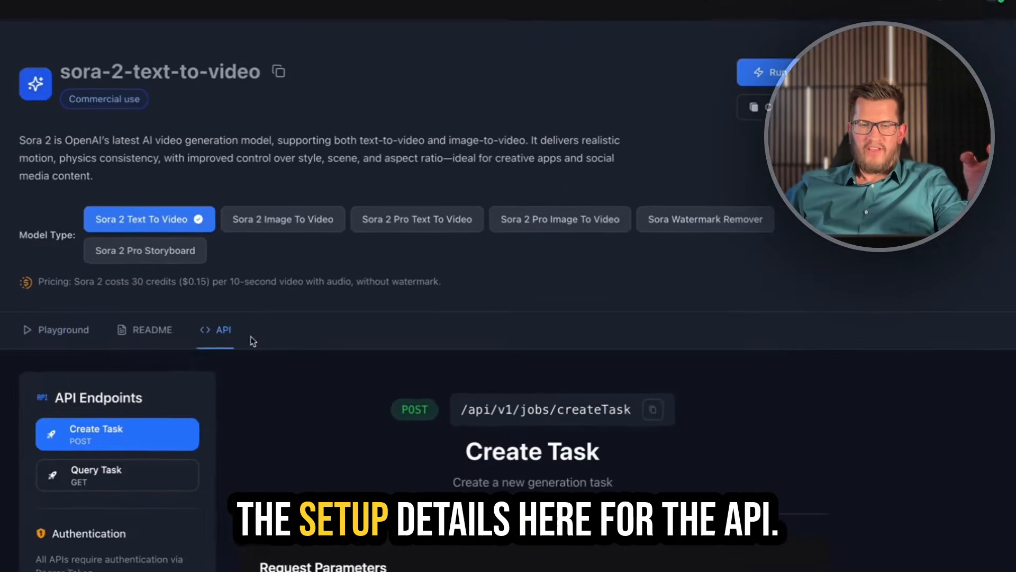
pyautogui.scroll(-5, 253, 341)
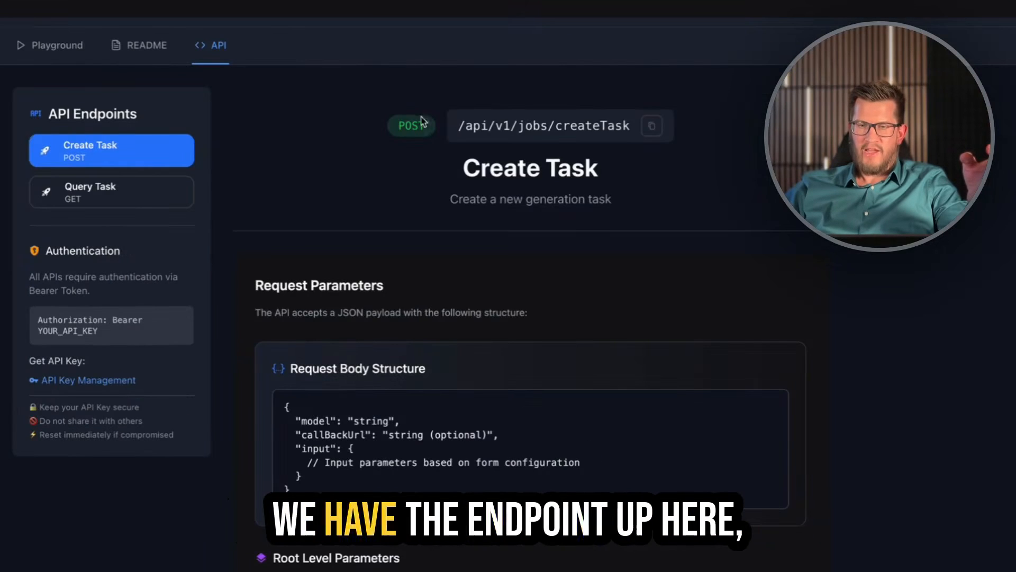
pyautogui.scroll(-5, 520, 297)
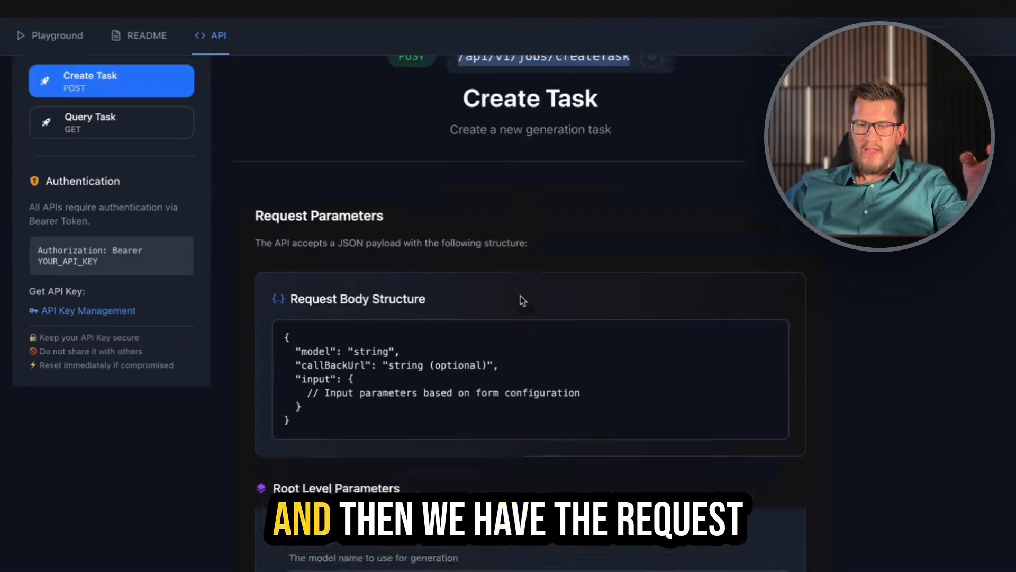
pyautogui.scroll(2, 404, 159)
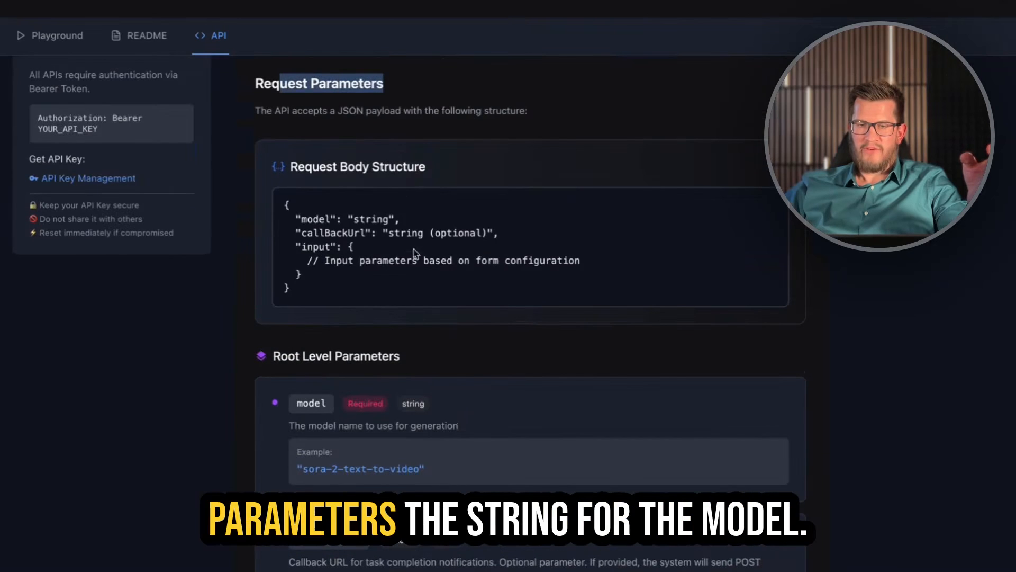
pyautogui.click(366, 212)
# Step: Review the available Sora 2 model types and go through the API's input parameters down to the cURL request example
pyautogui.scroll(8, 405, 220)
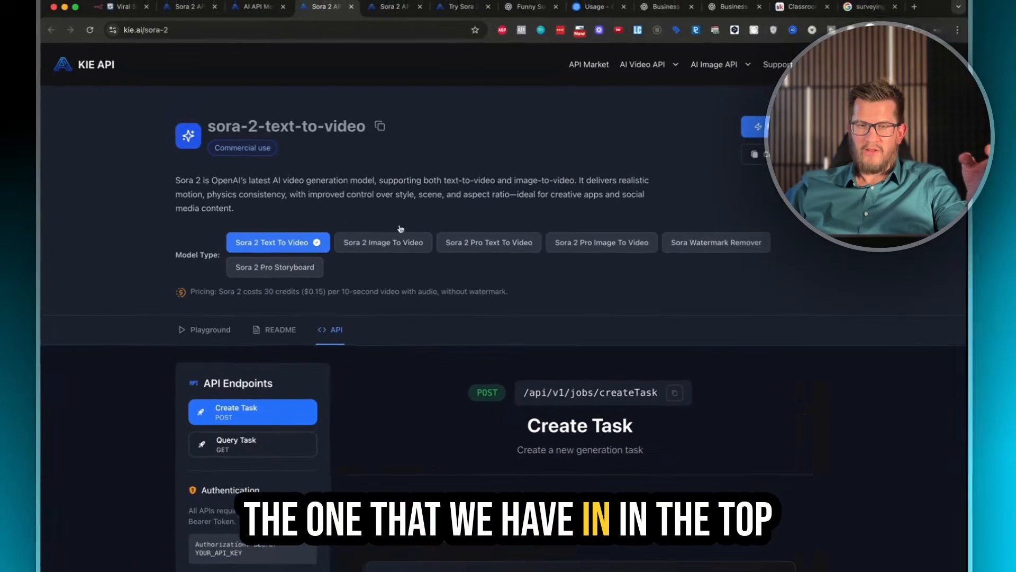
pyautogui.scroll(-2, 438, 364)
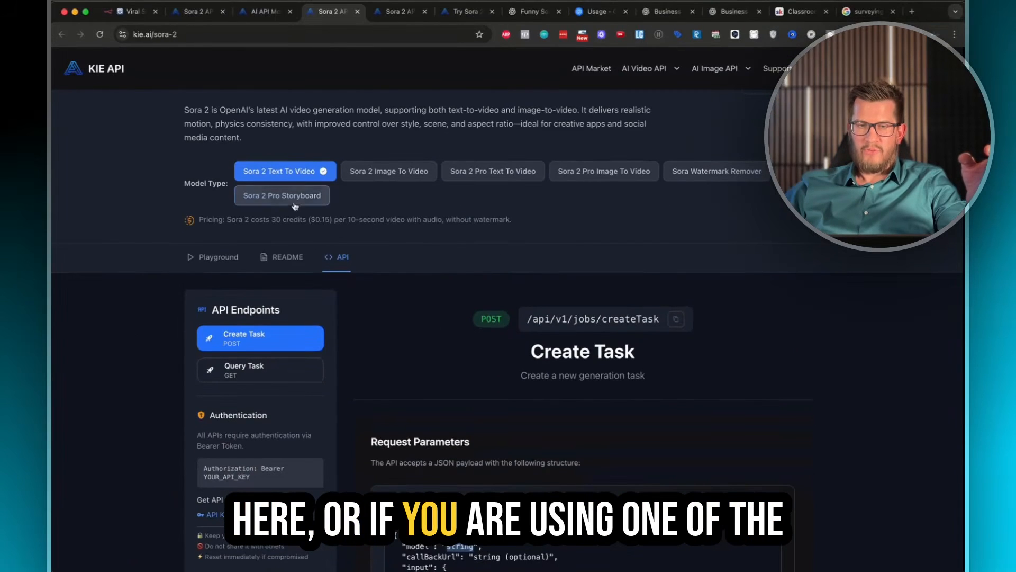
pyautogui.scroll(-9, 542, 433)
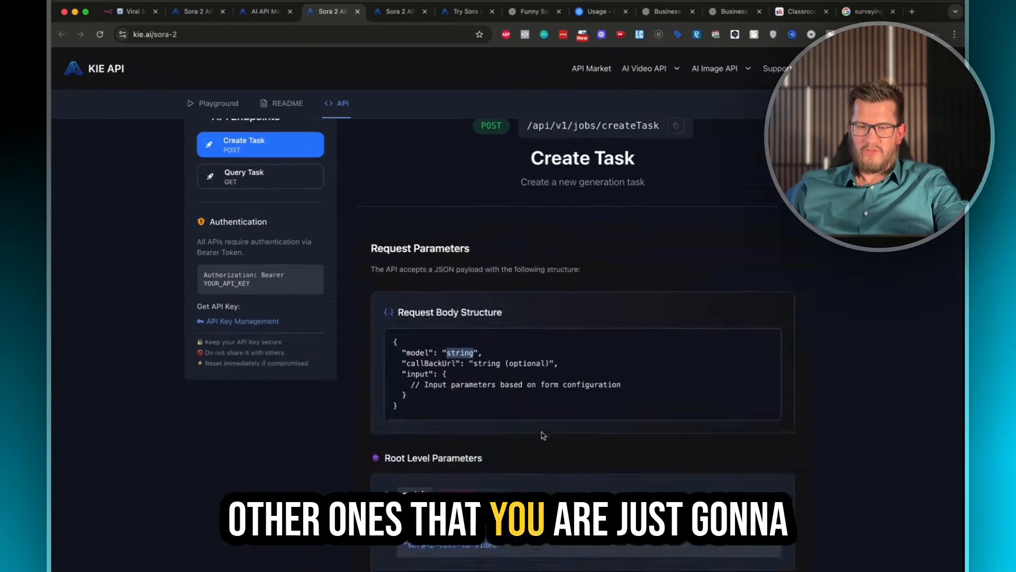
pyautogui.scroll(-10, 543, 435)
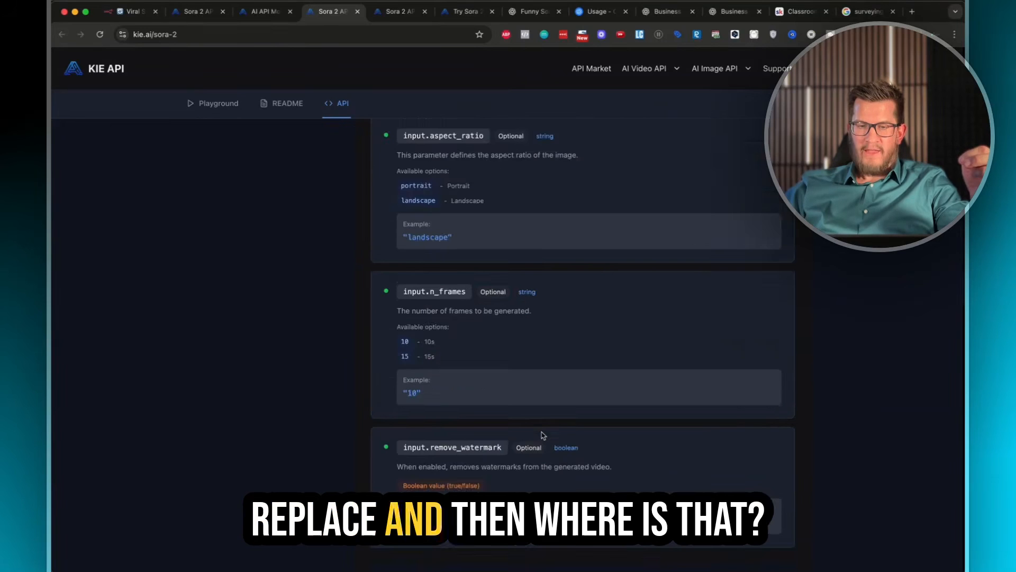
pyautogui.scroll(6, 543, 435)
pyautogui.scroll(-13, 543, 435)
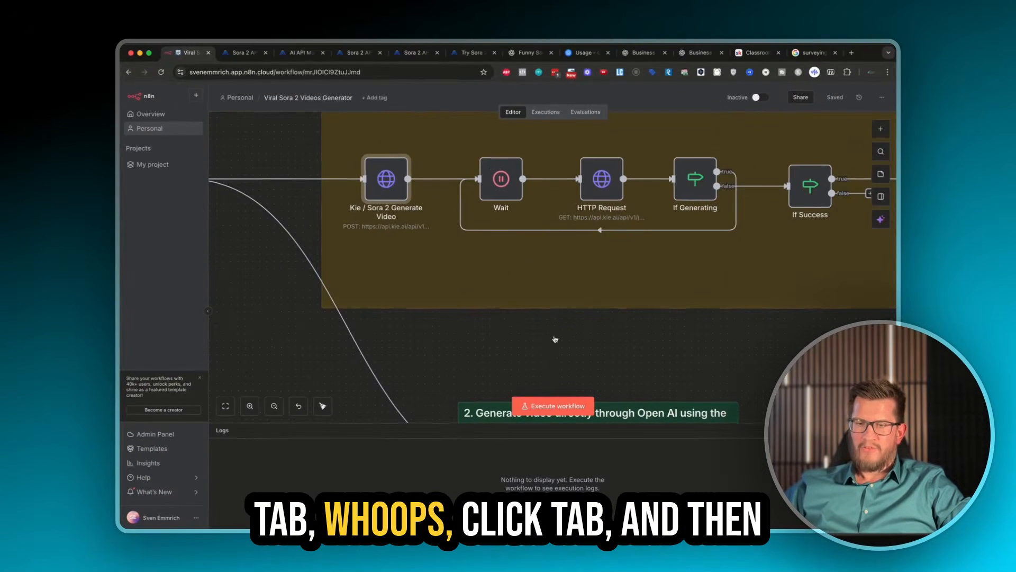
# Step: In n8n, add an HTTP Request node after Kie / Sora 2 Generate Video, show its Import cURL option and remove the node again
pyautogui.press('Tab')
pyautogui.write('http')
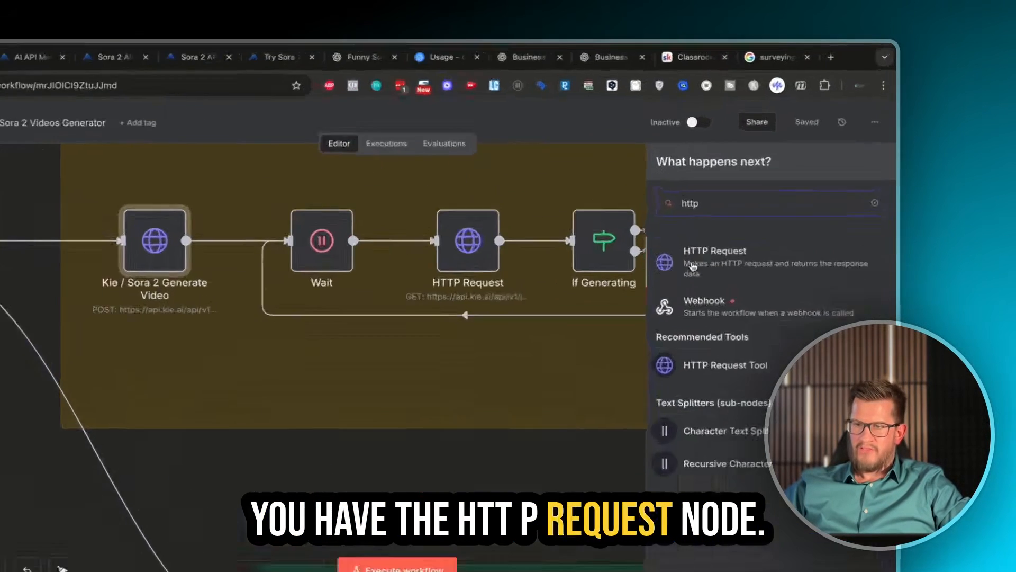
pyautogui.click(692, 266)
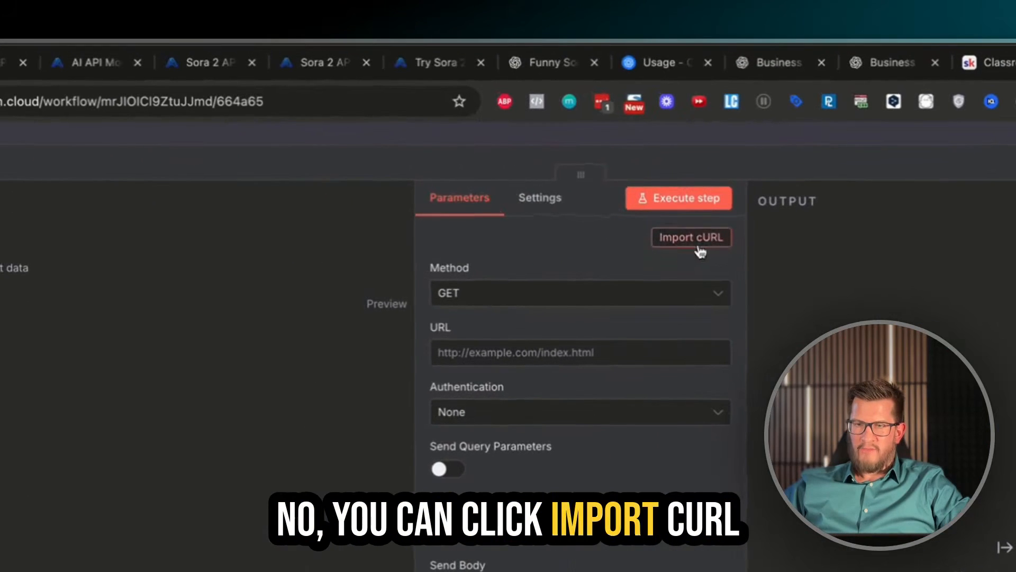
pyautogui.click(698, 239)
pyautogui.press('Escape')
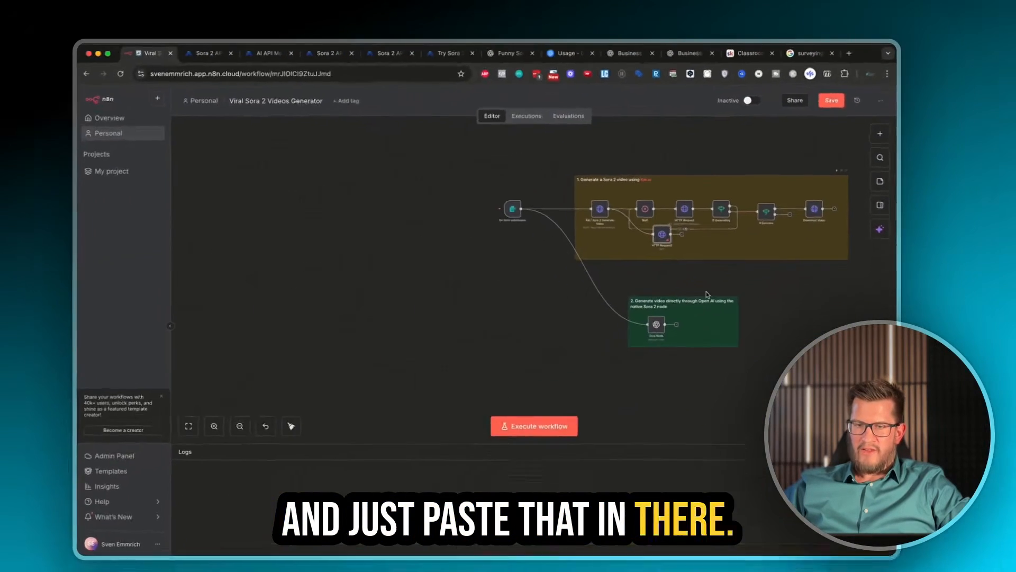
pyautogui.scroll(-2, 653, 341)
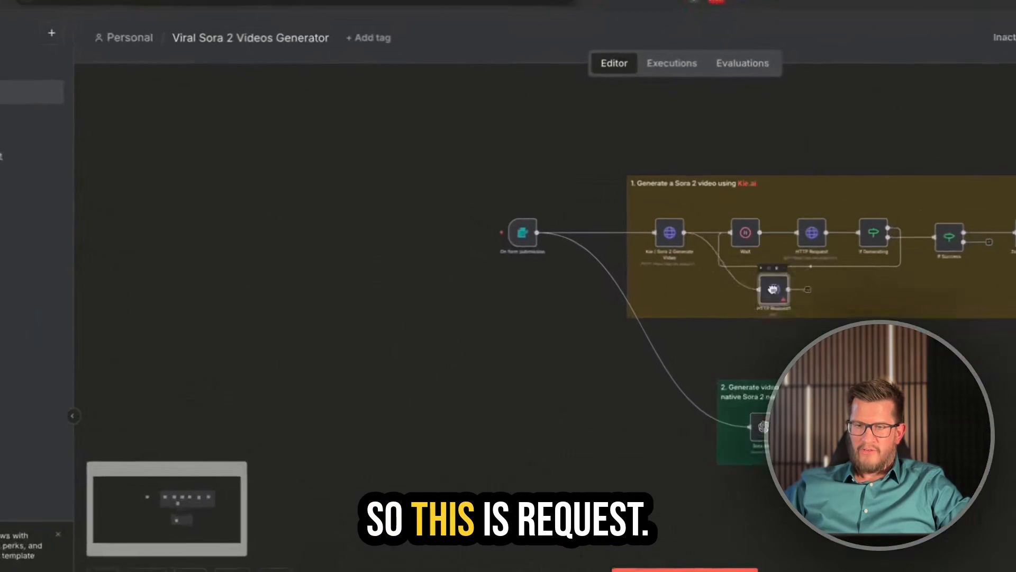
pyautogui.moveTo(773, 289); pyautogui.dragTo(775, 349)
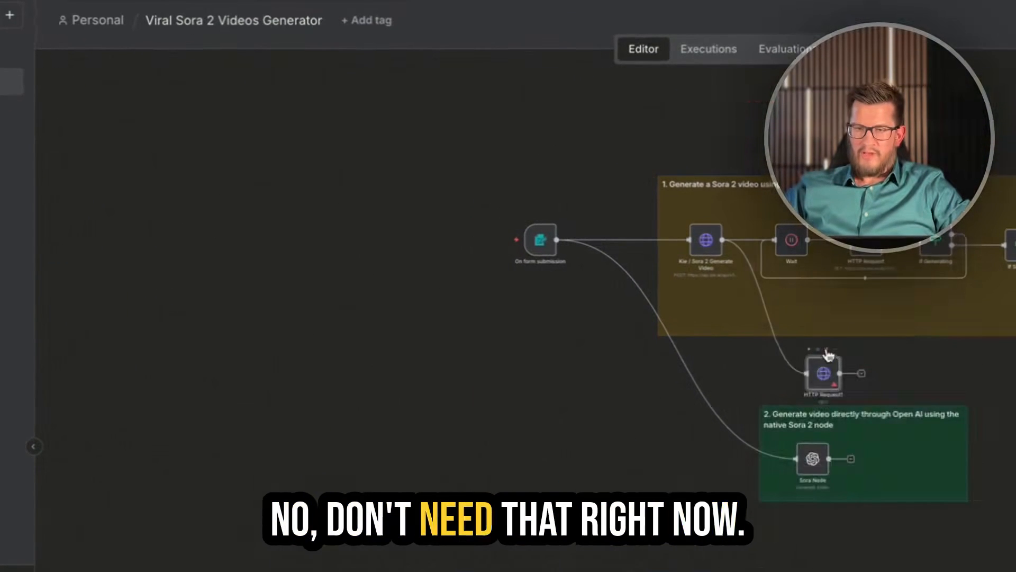
# Step: Open the Kie / Sora 2 Generate Video node and review its method, URL, authentication and Authorization header with the placeholder bearer token
pyautogui.scroll(5, 830, 275)
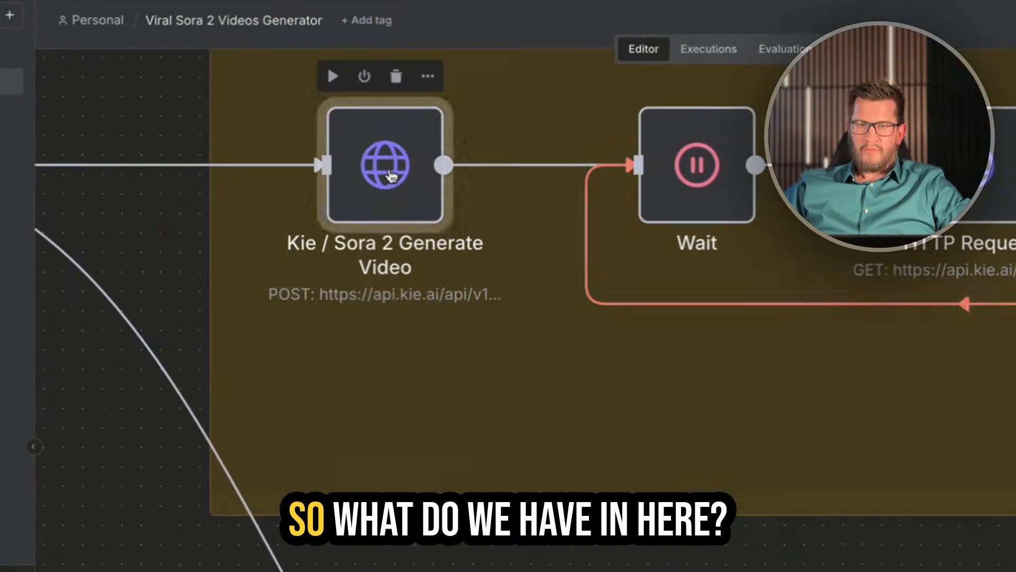
pyautogui.doubleClick(394, 180)
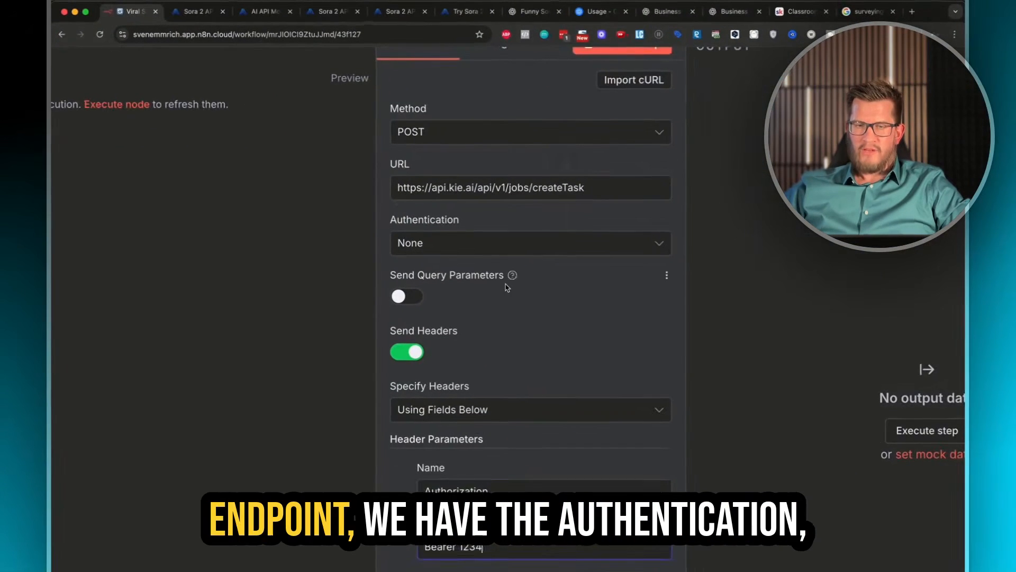
pyautogui.scroll(-3, 506, 288)
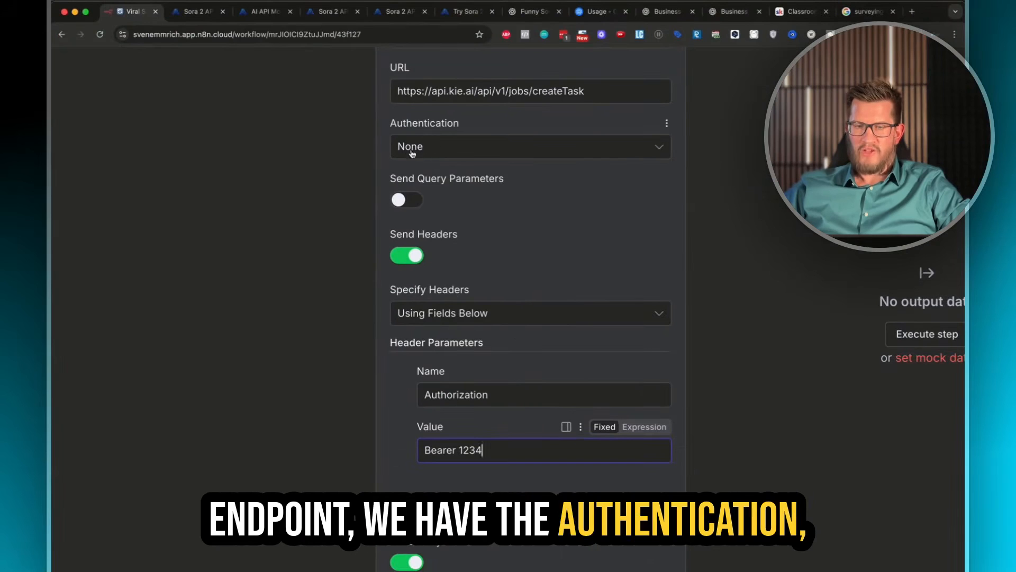
pyautogui.scroll(-2, 467, 330)
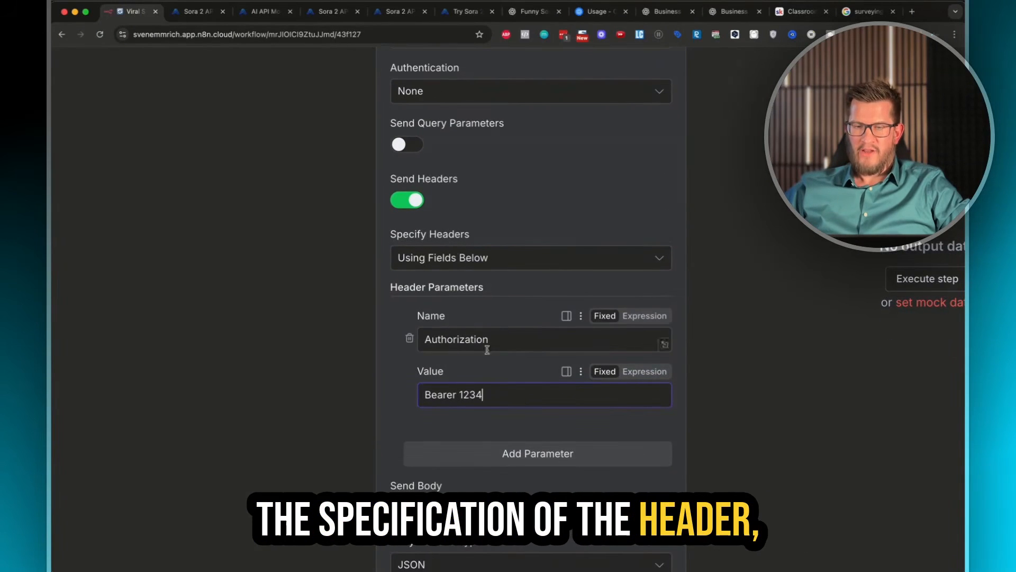
pyautogui.scroll(-2, 506, 401)
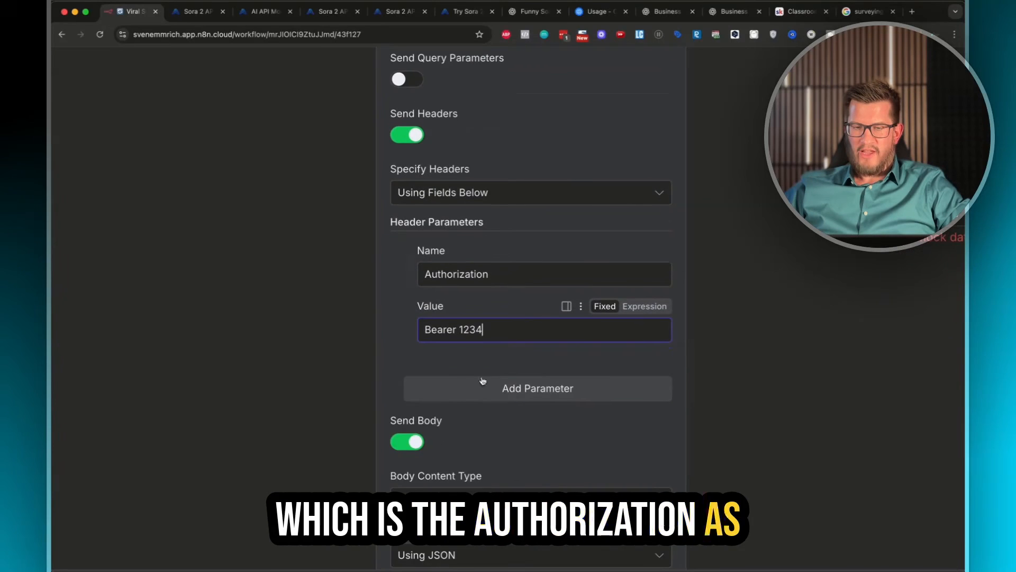
pyautogui.doubleClick(439, 328)
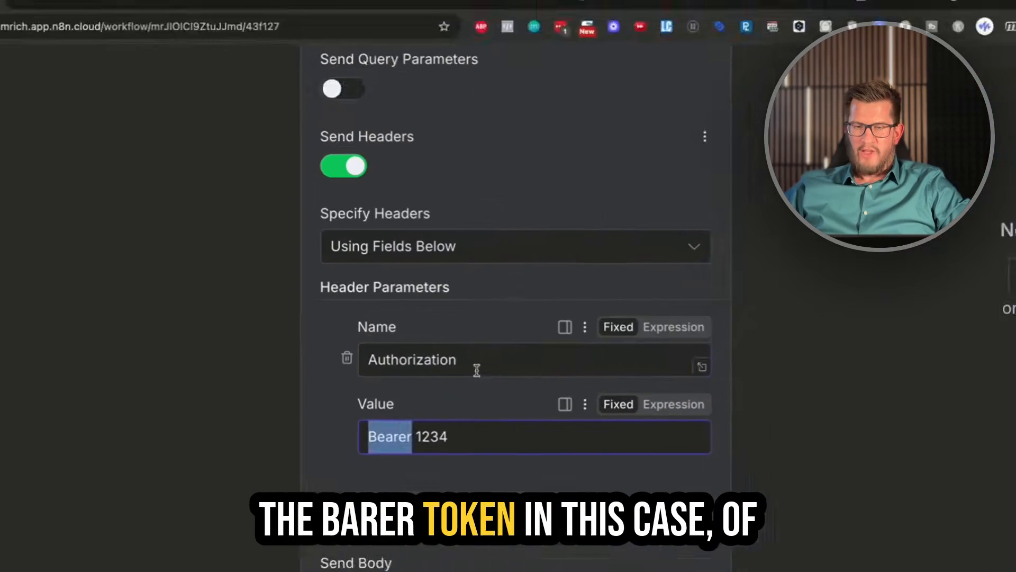
pyautogui.doubleClick(431, 436)
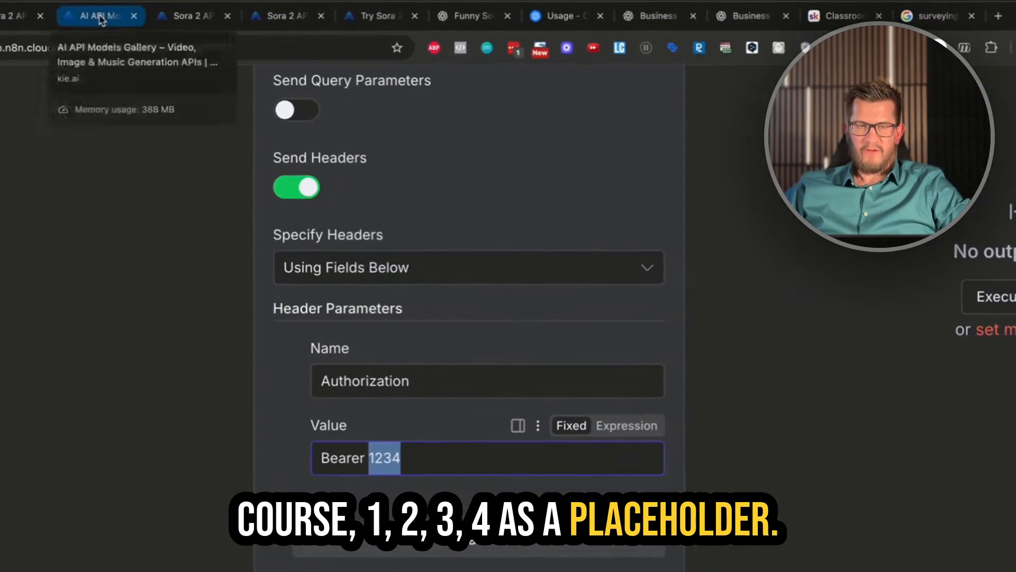
# Step: Switch to the Kie.ai Sora 2 API documentation and show the Authentication section with its bearer token format and API key link
pyautogui.click(13, 19)
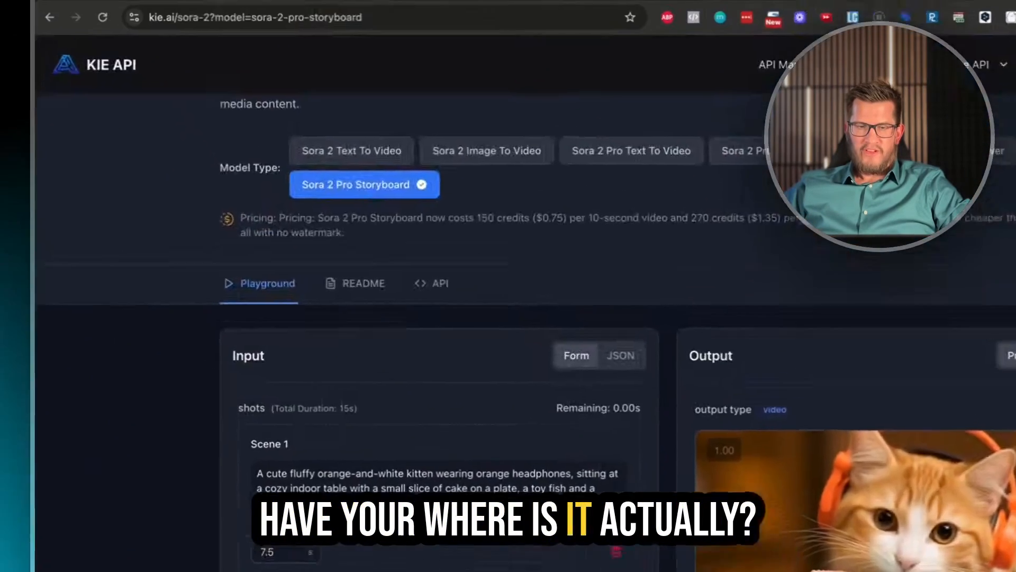
pyautogui.click(355, 21)
pyautogui.click(427, 21)
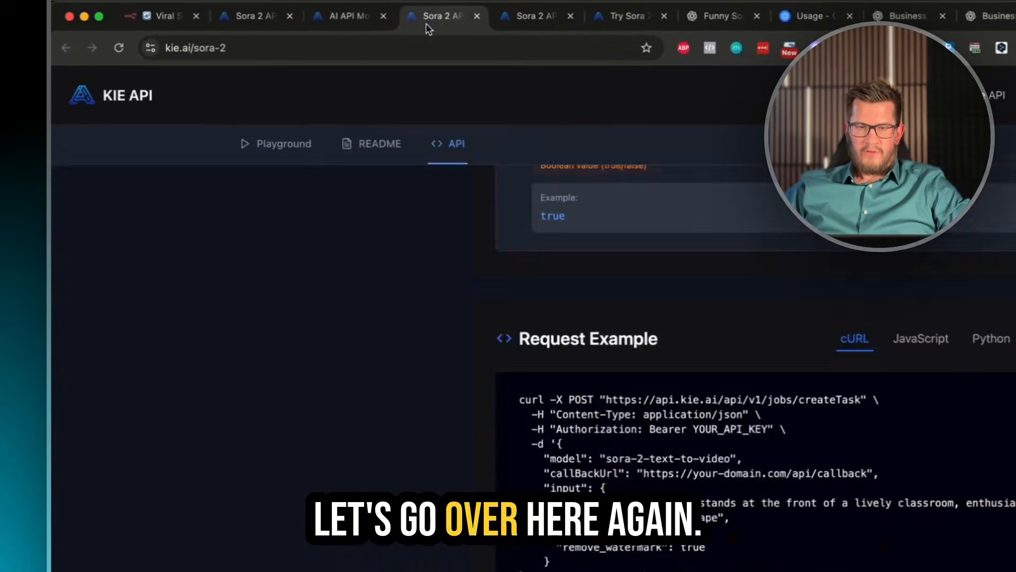
pyautogui.scroll(20, 530, 359)
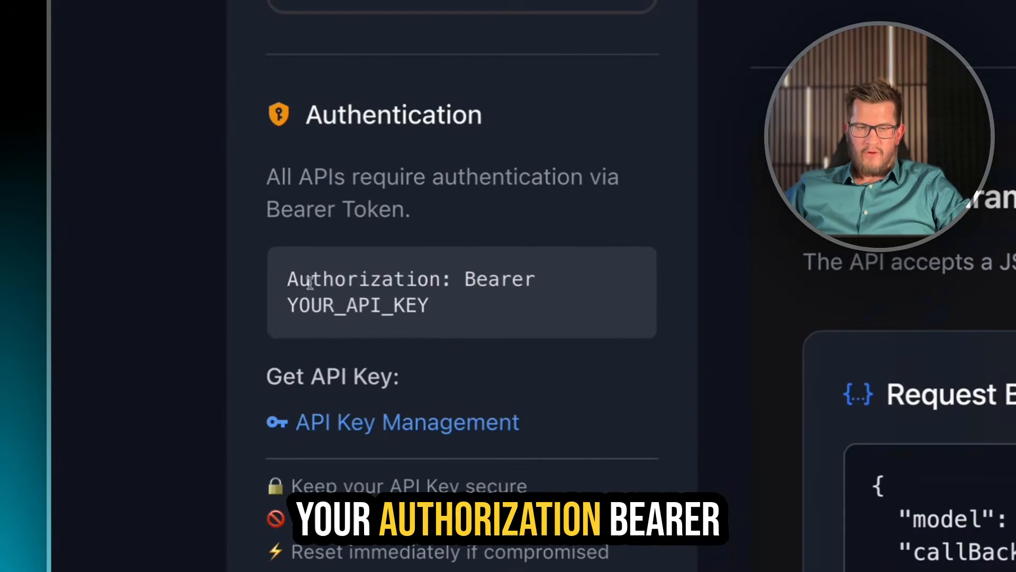
# Step: Highlight the bearer token format in the Kie.ai Authentication section and open the API key management page
pyautogui.moveTo(279, 294); pyautogui.dragTo(385, 293)
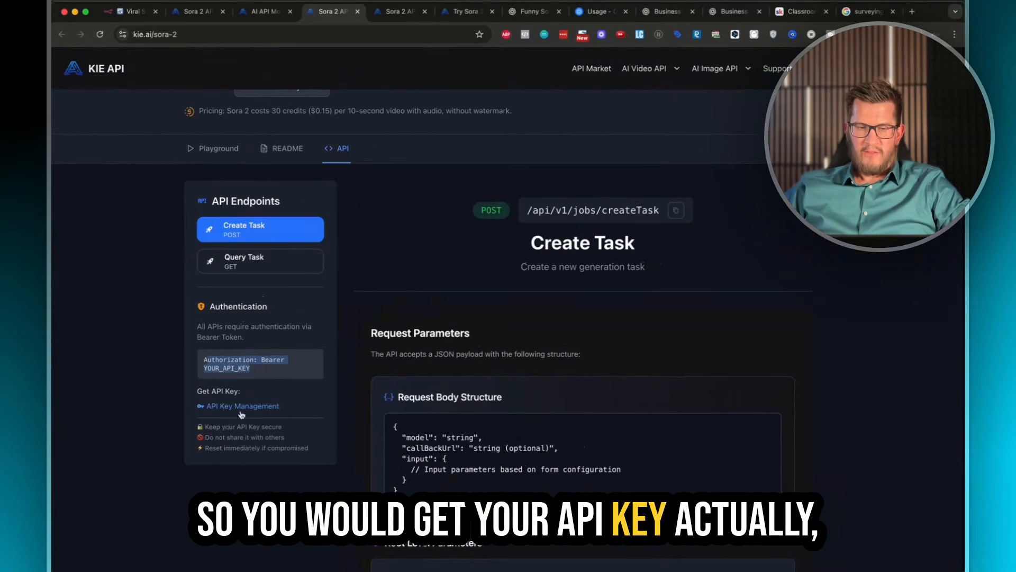
pyautogui.click(240, 410)
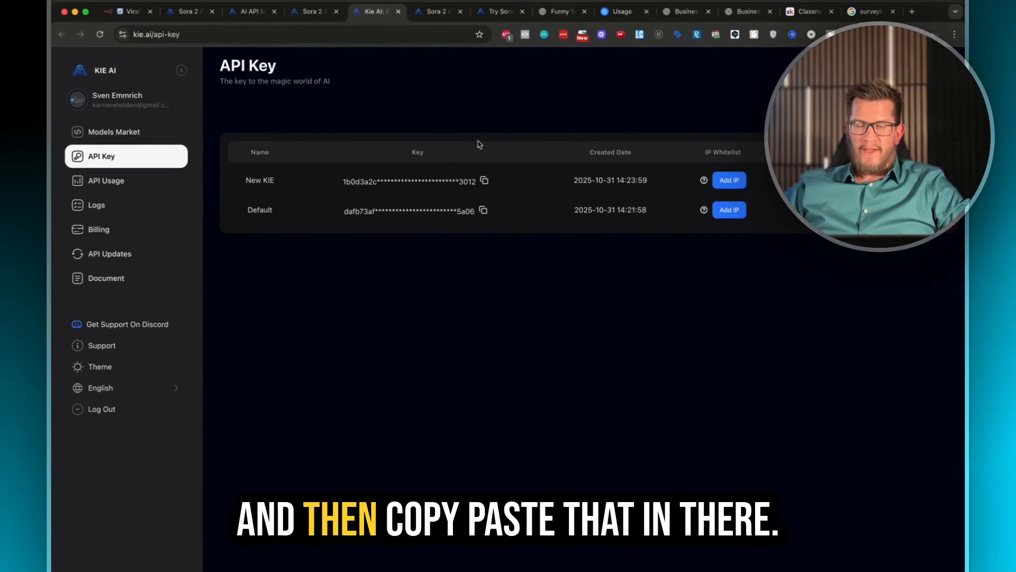
# Step: Return to the Kie / Sora 2 Generate Video node in n8n and show its full JSON request body in the expression editor
pyautogui.click(127, 11)
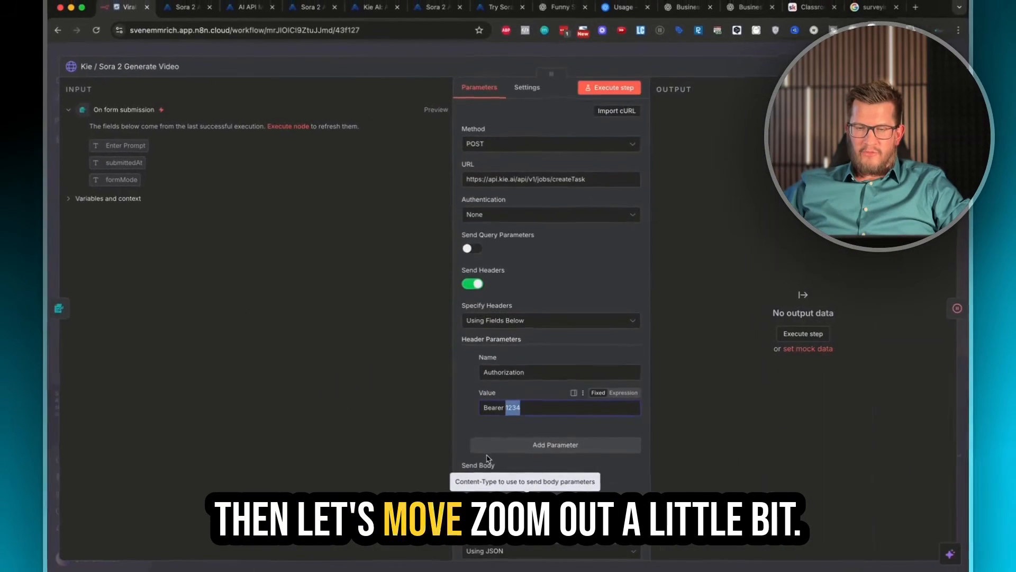
pyautogui.scroll(-5, 570, 358)
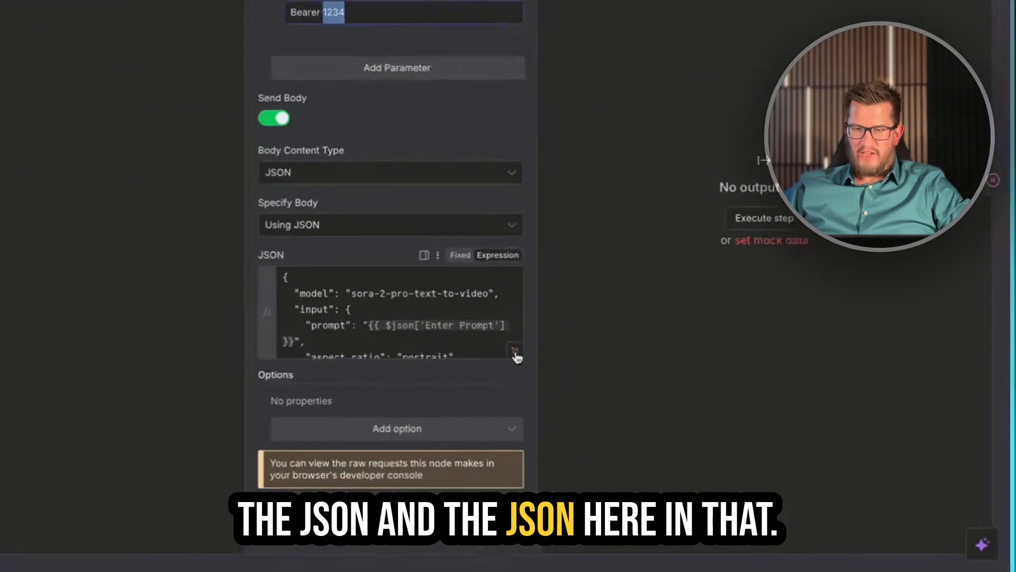
pyautogui.click(633, 424)
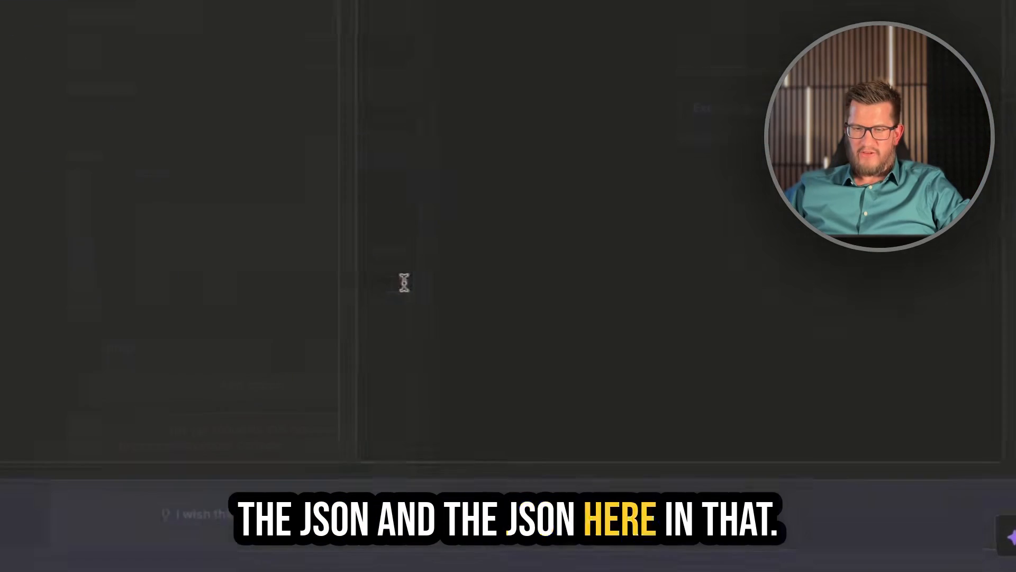
pyautogui.moveTo(219, 396); pyautogui.dragTo(116, 234)
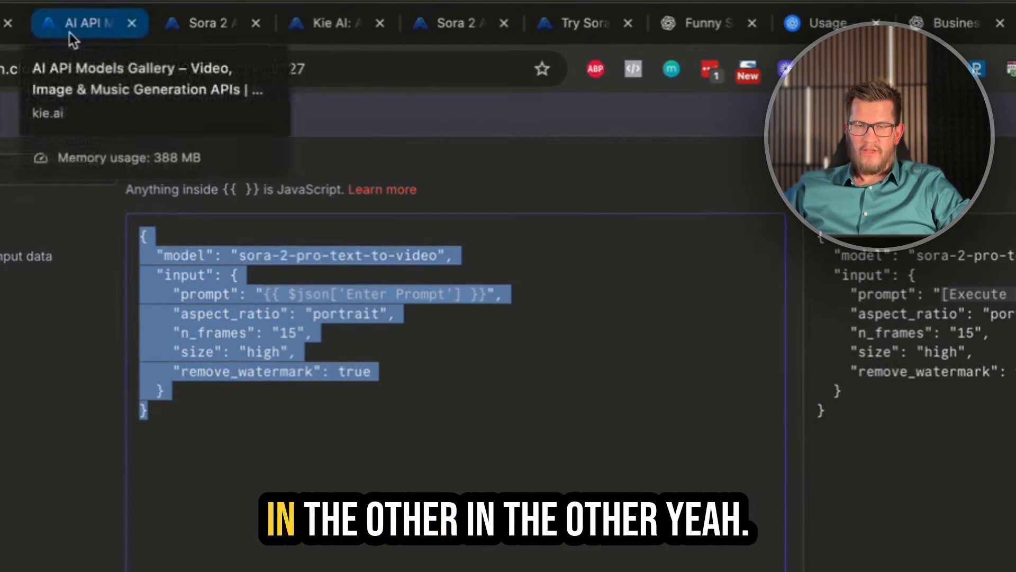
# Step: Compare the node's JSON body with the payload in the Sora 2 Pro Storyboard cURL request example on Kie.ai
pyautogui.click(51, 24)
pyautogui.click(282, 453)
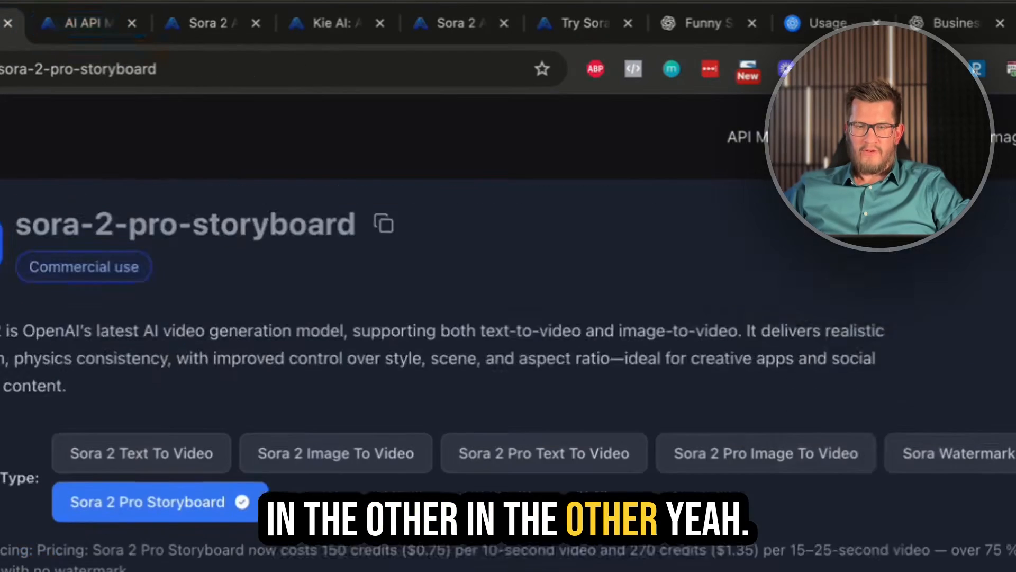
pyautogui.scroll(-10, 440, 338)
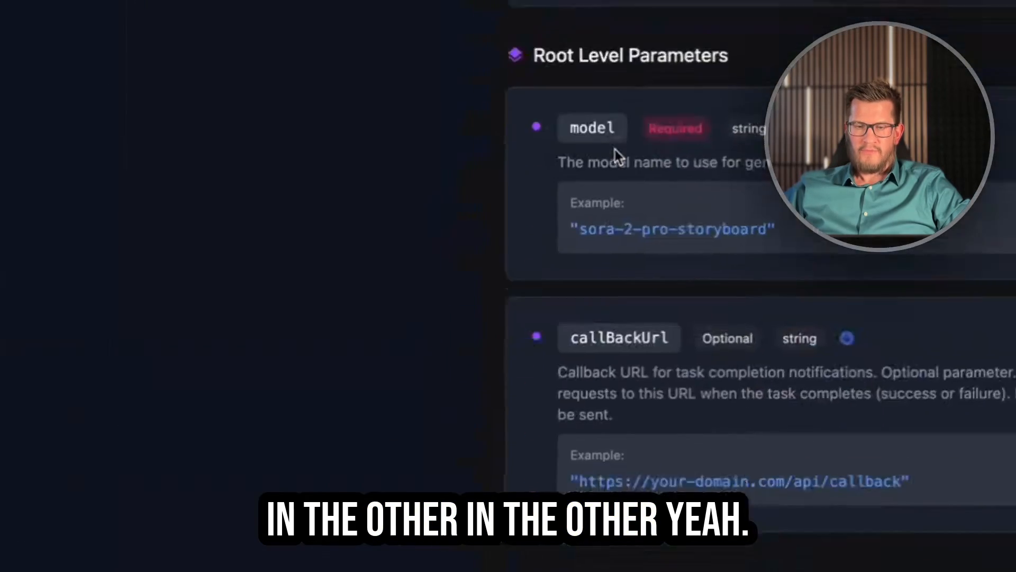
pyautogui.scroll(-15, 616, 149)
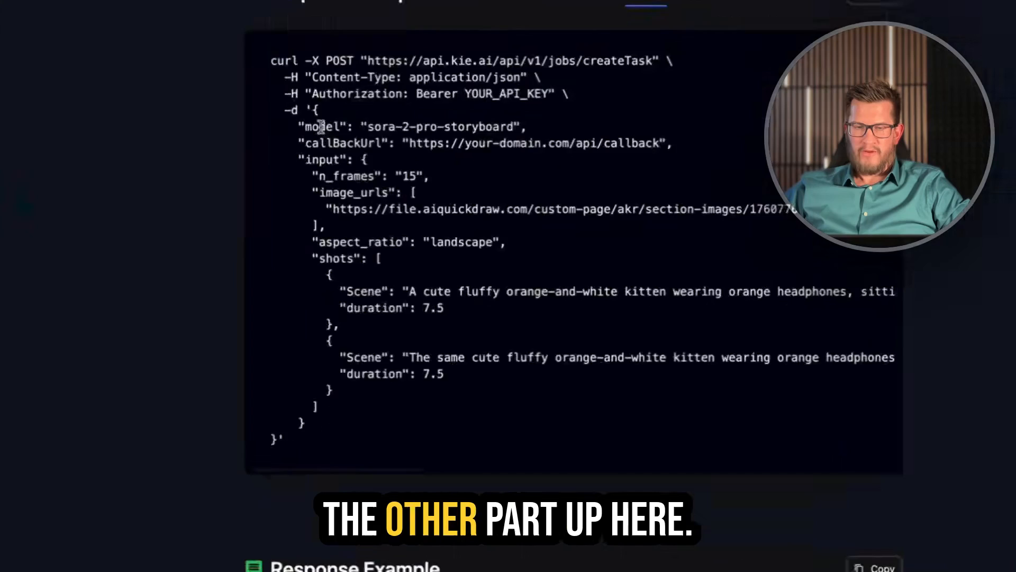
pyautogui.moveTo(404, 285); pyautogui.dragTo(460, 371)
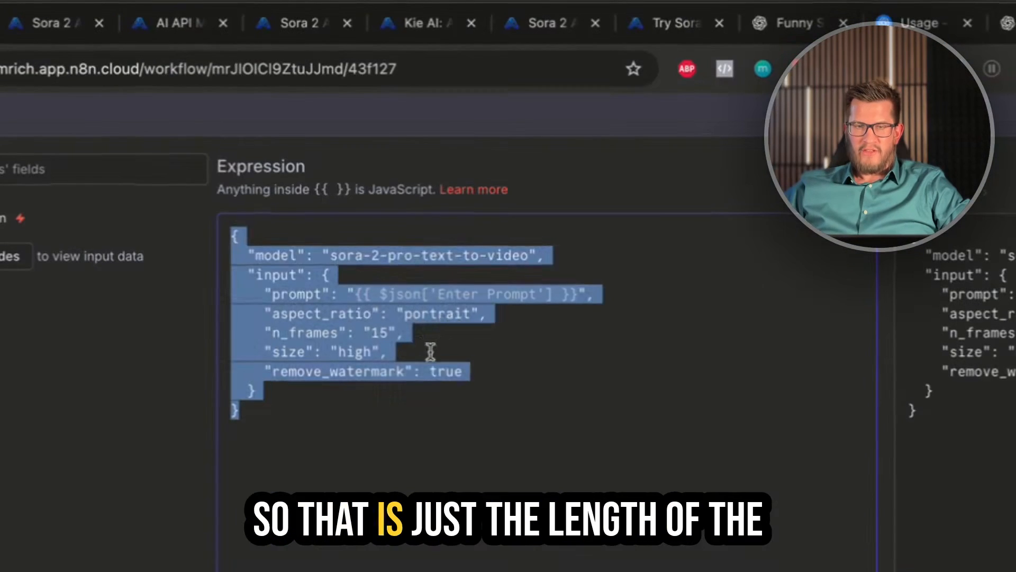
pyautogui.click(430, 350)
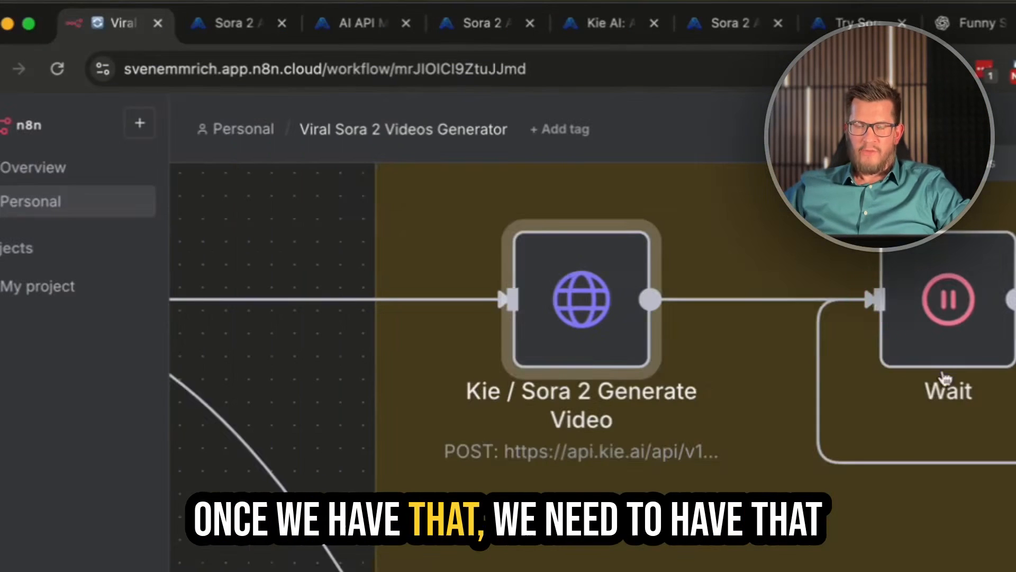
# Step: Examine the polling loop on the n8n canvas through the Wait, HTTP Request and If Generating nodes
pyautogui.hscroll(5, 945, 378)
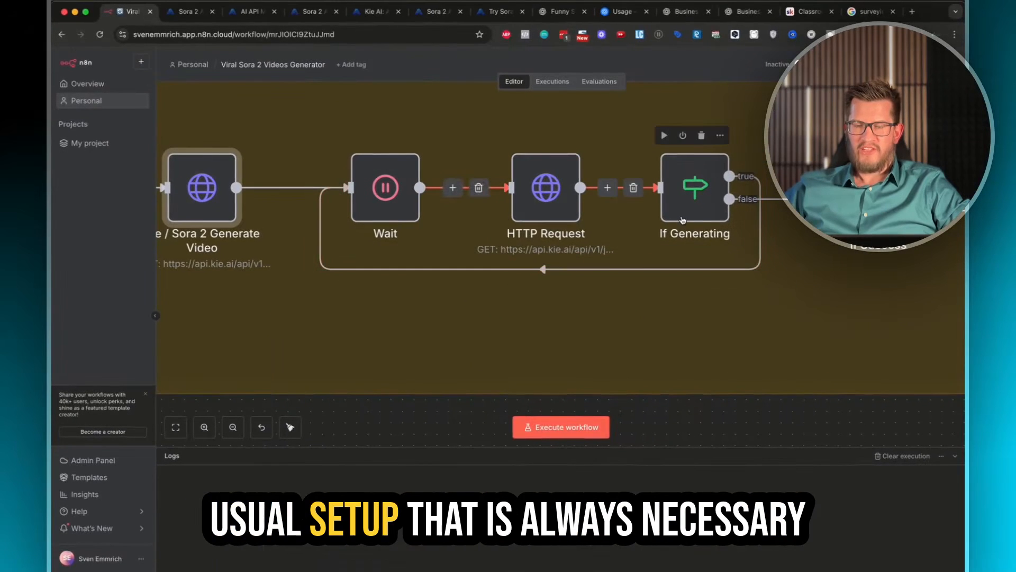
pyautogui.moveTo(398, 218)
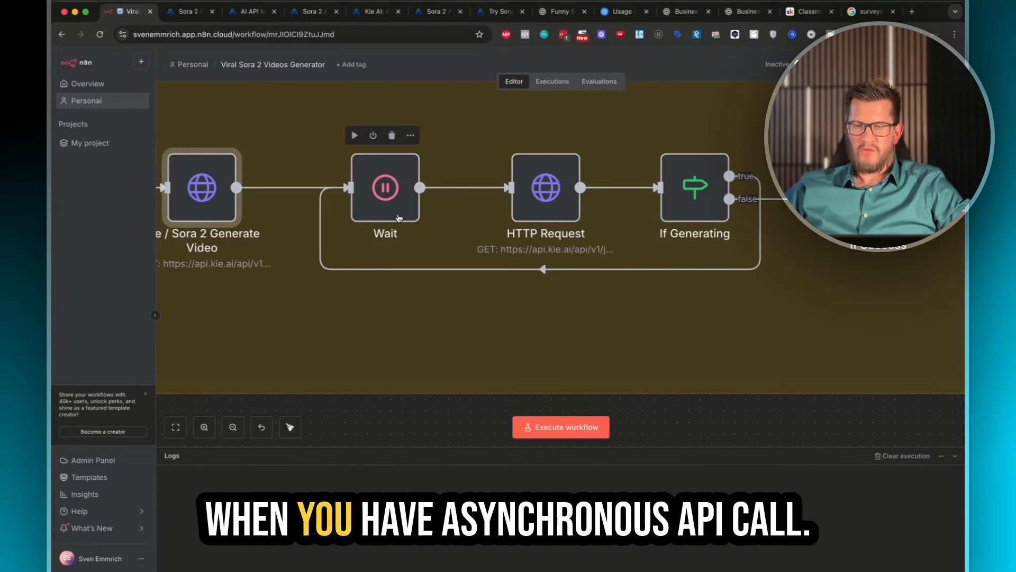
pyautogui.moveTo(554, 206)
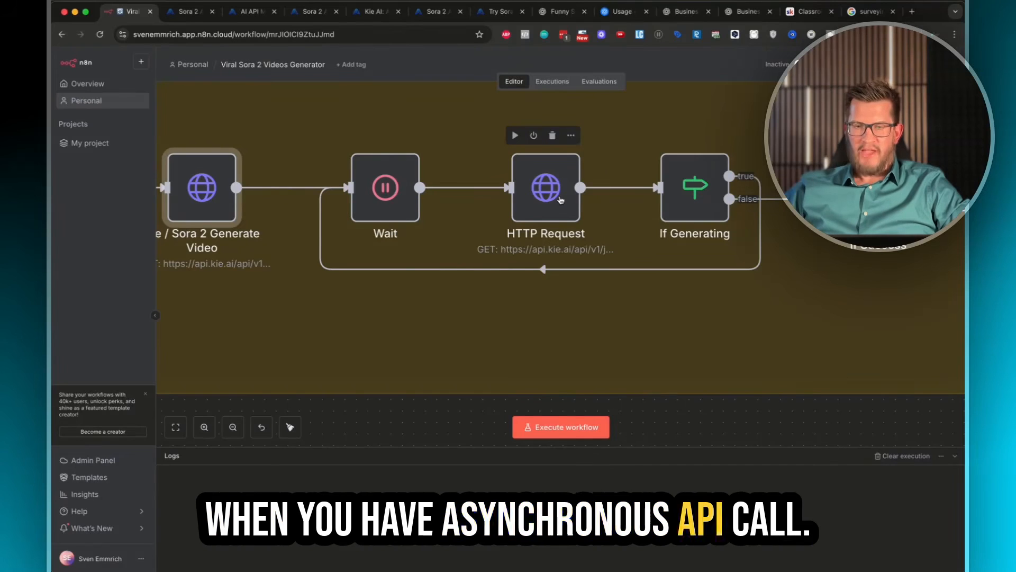
pyautogui.moveTo(230, 167)
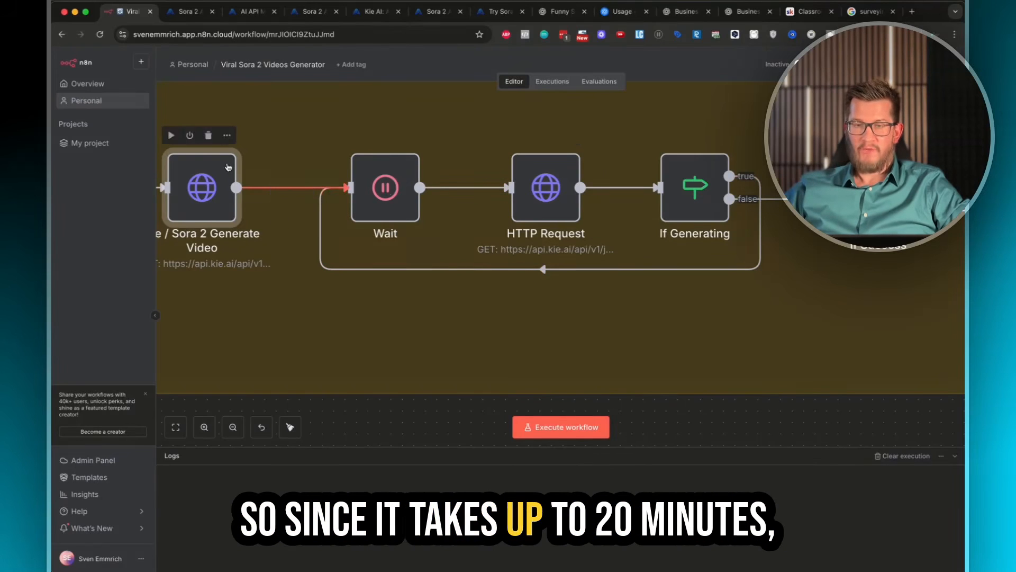
# Step: Compare run times in the workflow's execution history and inspect the Sora Node of the Nov 4, 20:48:07 run
pyautogui.click(552, 81)
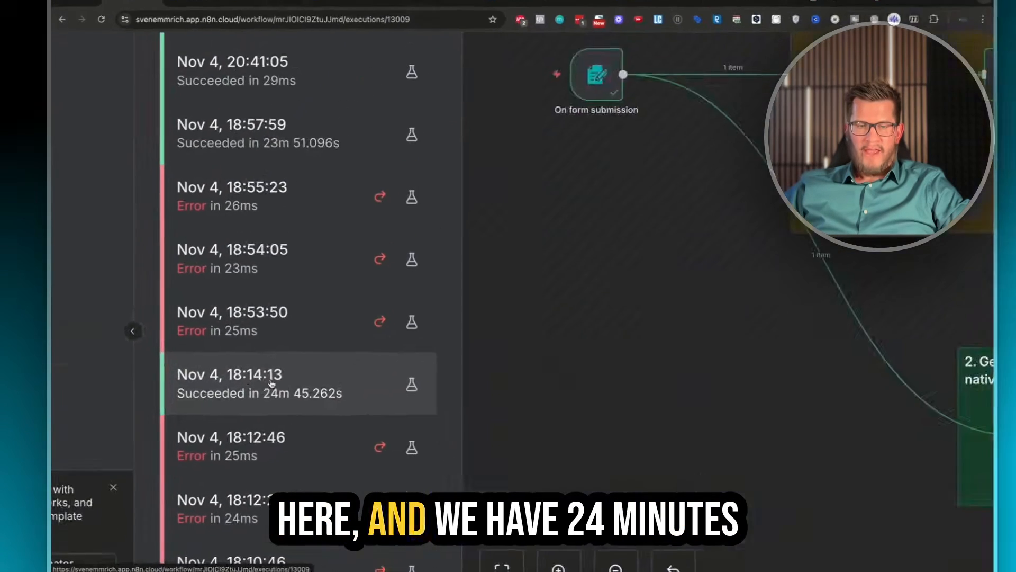
pyautogui.scroll(4, 265, 143)
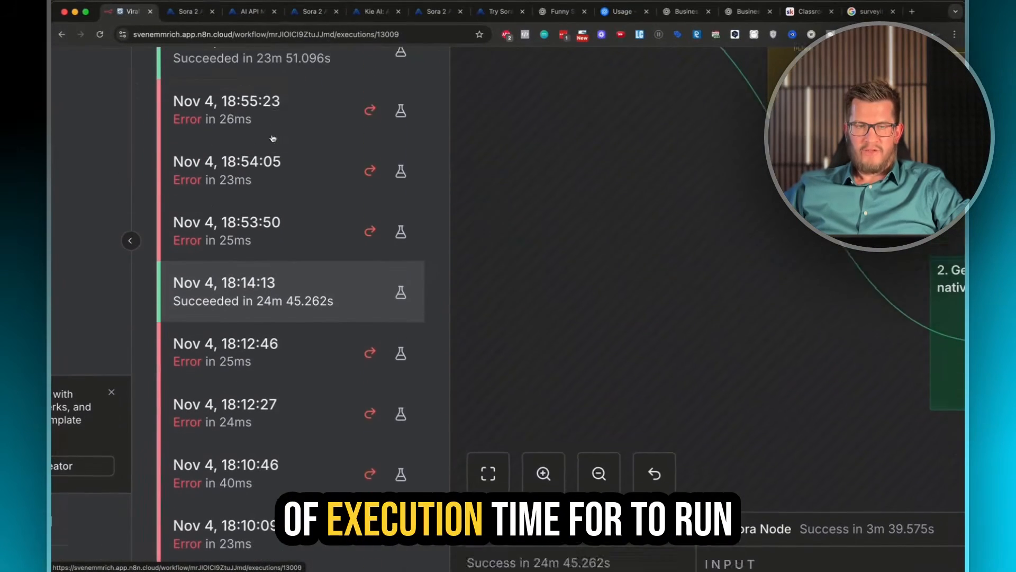
pyautogui.scroll(2, 254, 167)
pyautogui.scroll(2, 280, 148)
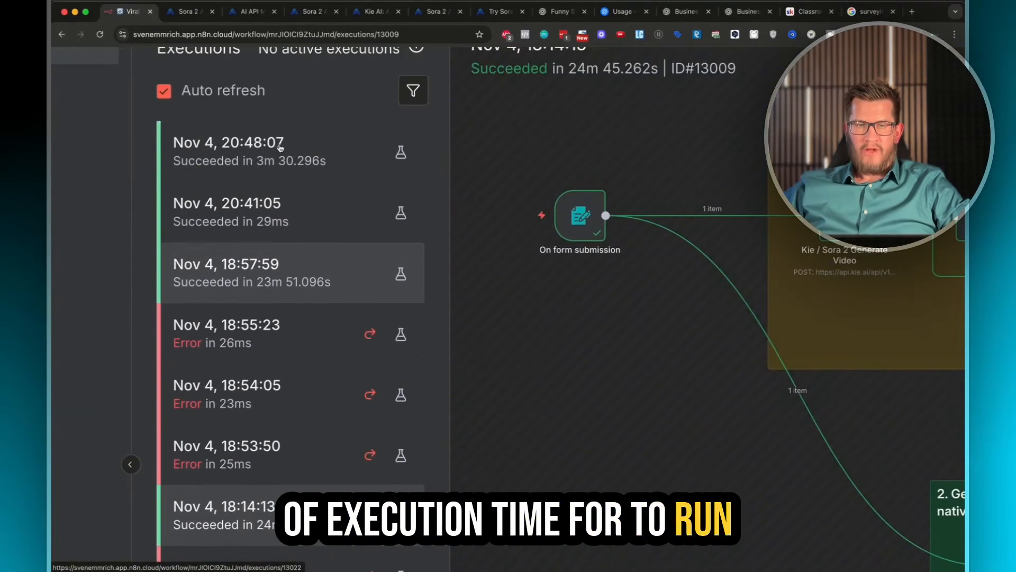
pyautogui.click(257, 165)
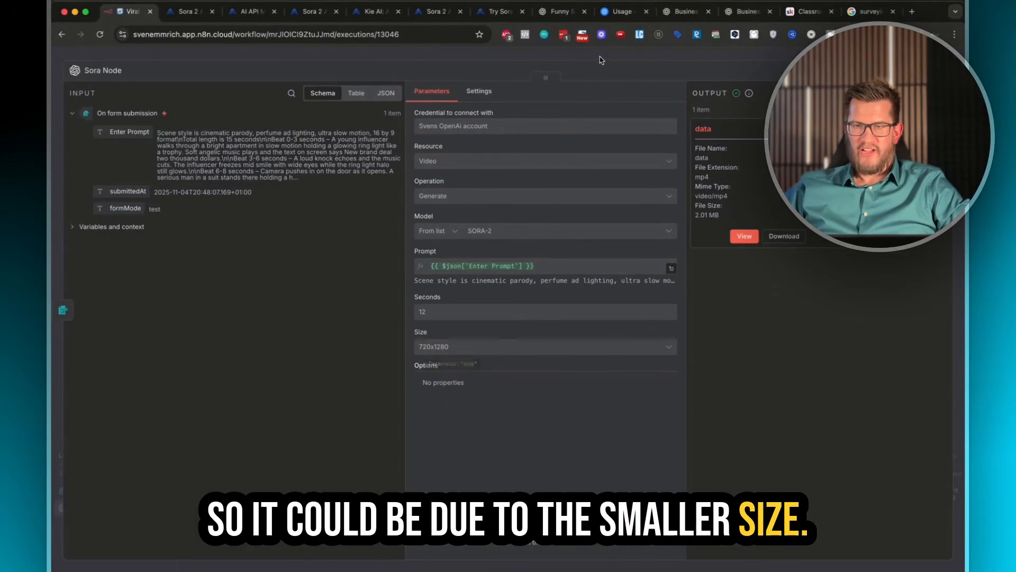
pyautogui.click(602, 59)
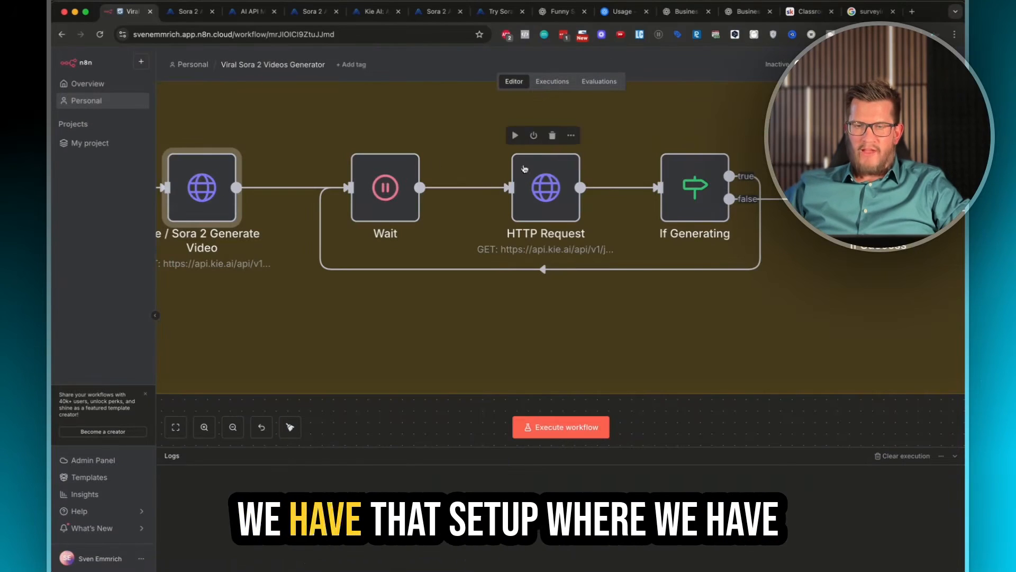
# Step: Check the Wait node's interval settings, and highlight the recordInfo URL in the HTTP Request node
pyautogui.doubleClick(395, 193)
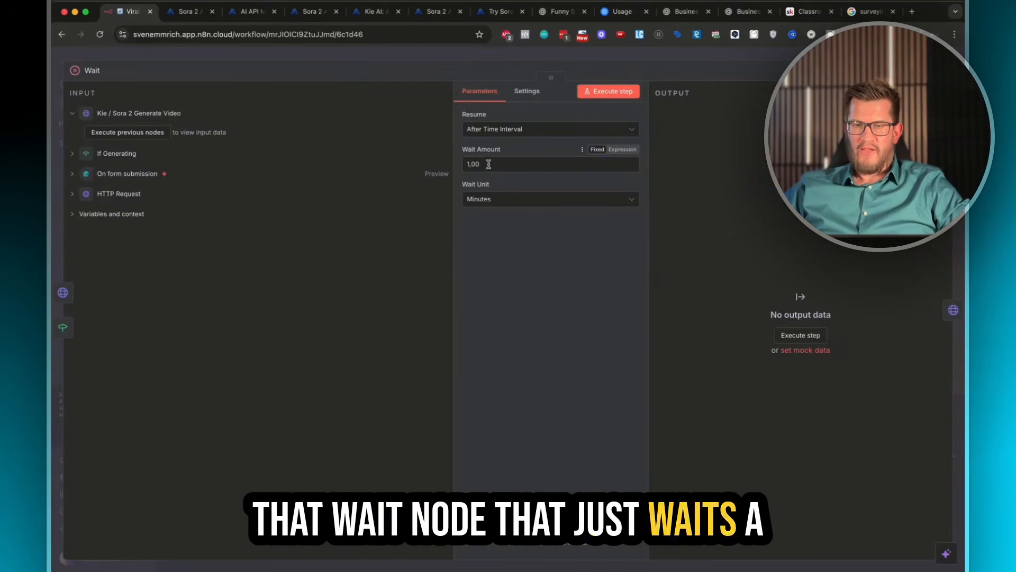
pyautogui.click(534, 60)
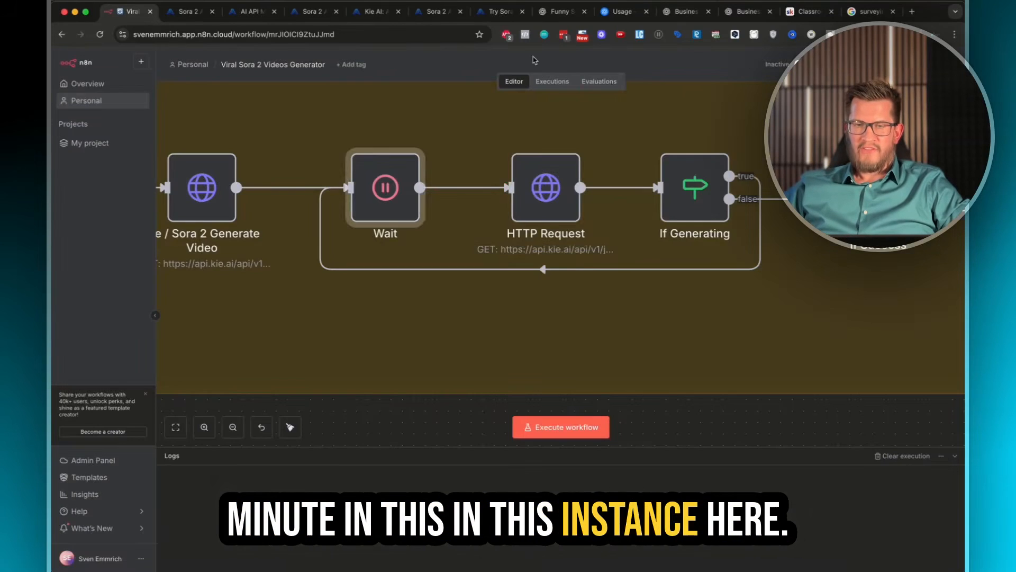
pyautogui.doubleClick(535, 199)
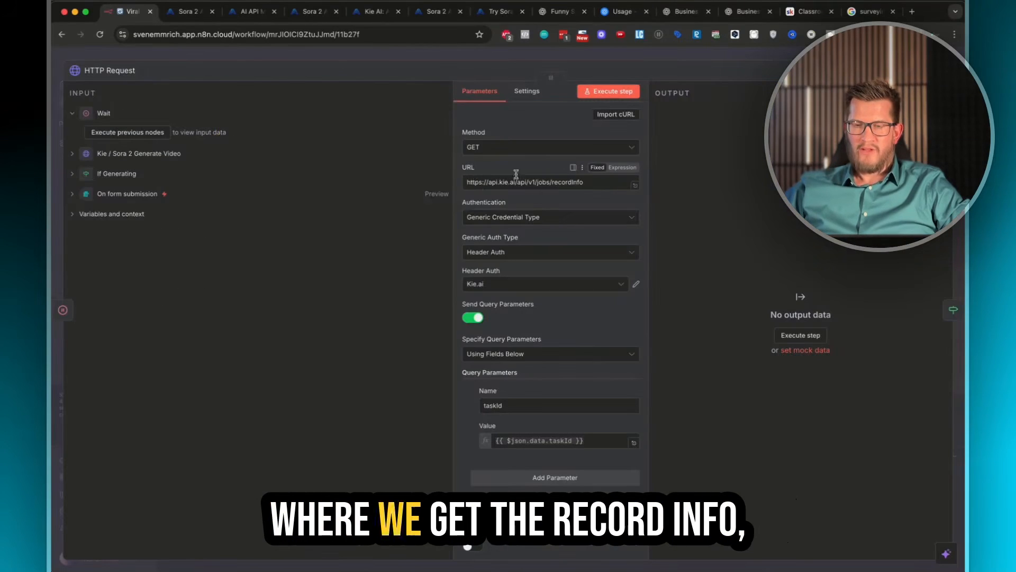
pyautogui.moveTo(475, 181); pyautogui.dragTo(588, 181)
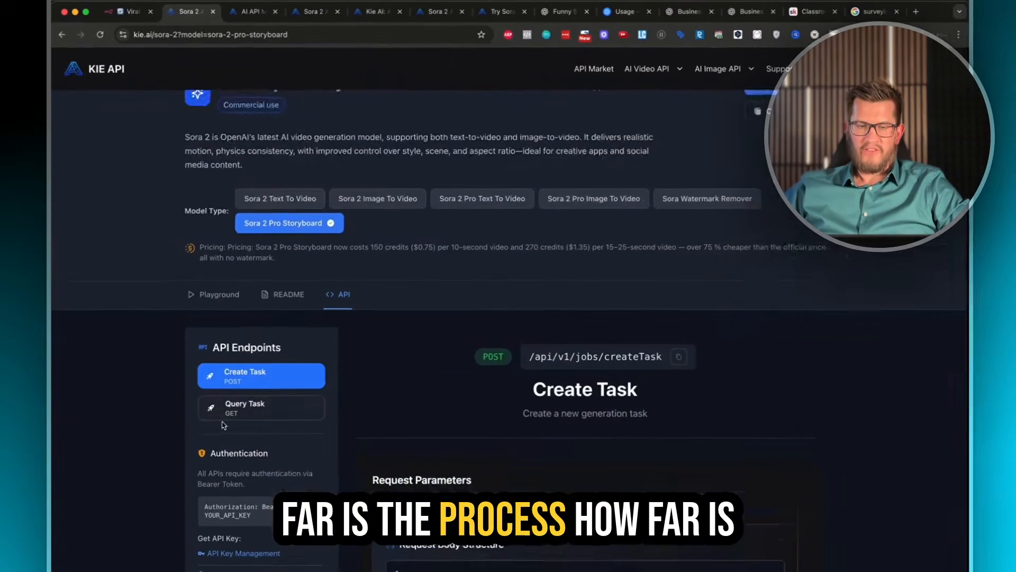
# Step: In the Kie.ai documentation, open the Query Task endpoint and highlight the recordInfo URL with its taskId in the cURL request example
pyautogui.scroll(-2, 252, 323)
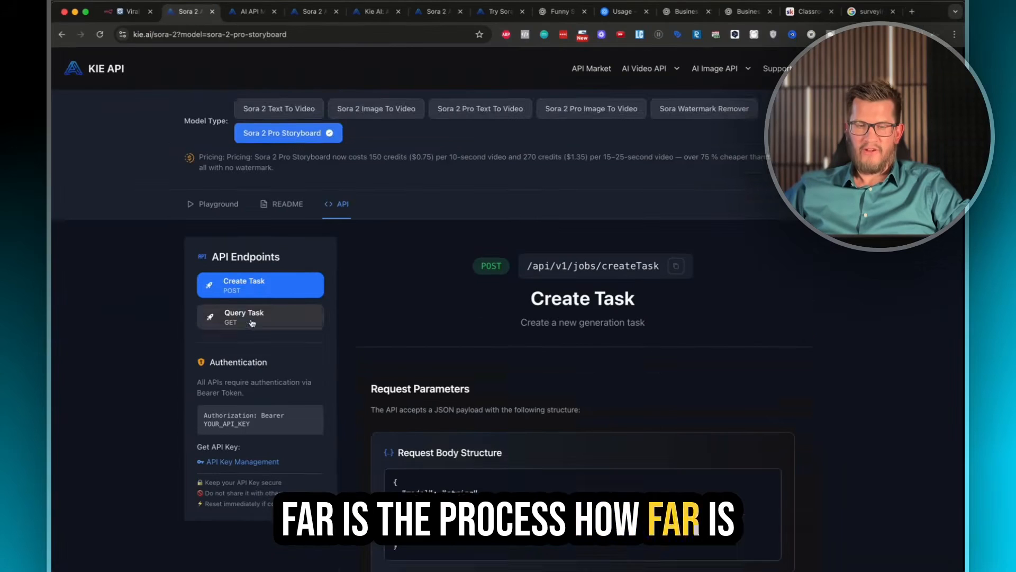
pyautogui.scroll(-1, 252, 323)
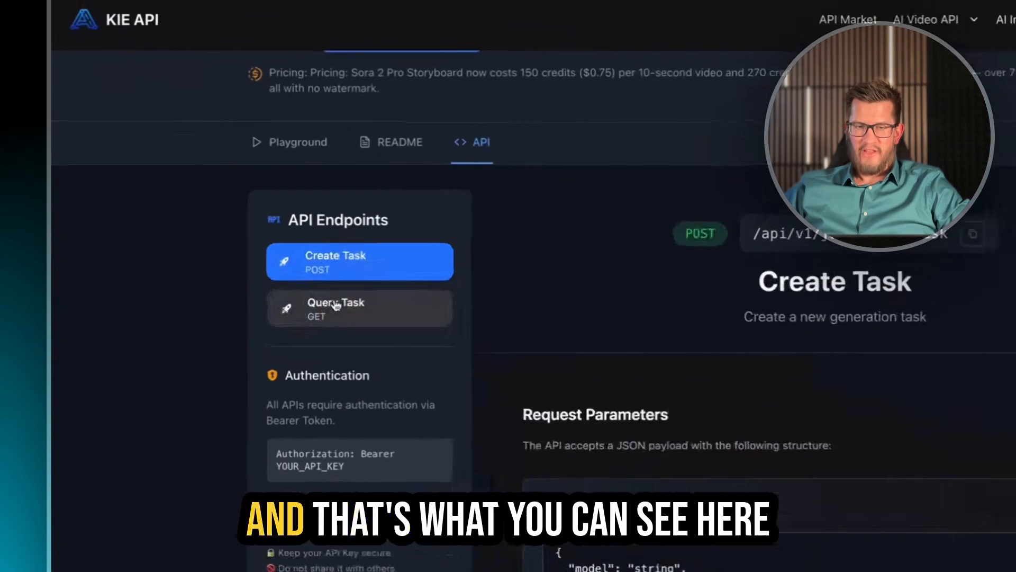
pyautogui.click(264, 271)
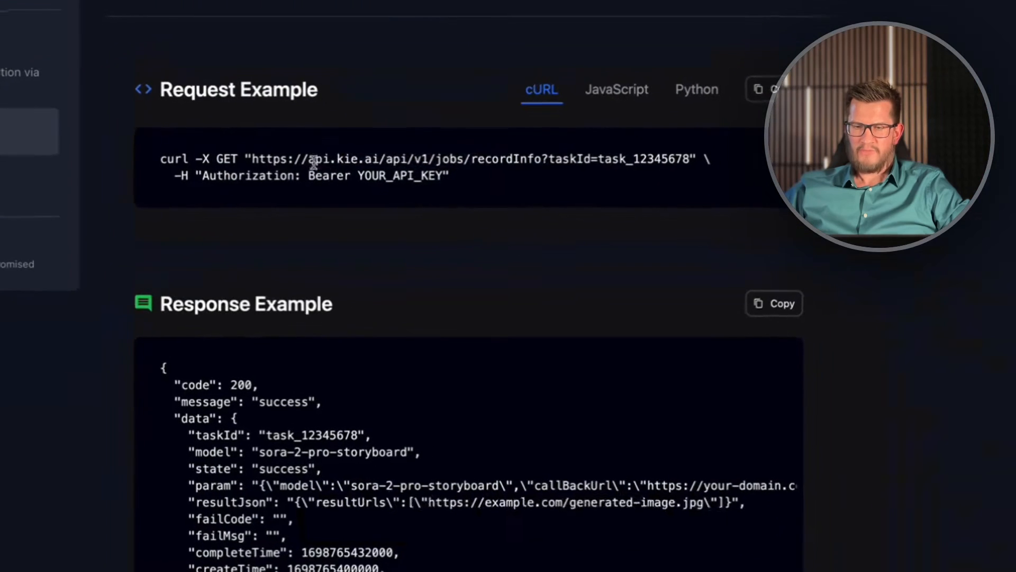
pyautogui.moveTo(308, 158); pyautogui.dragTo(666, 171)
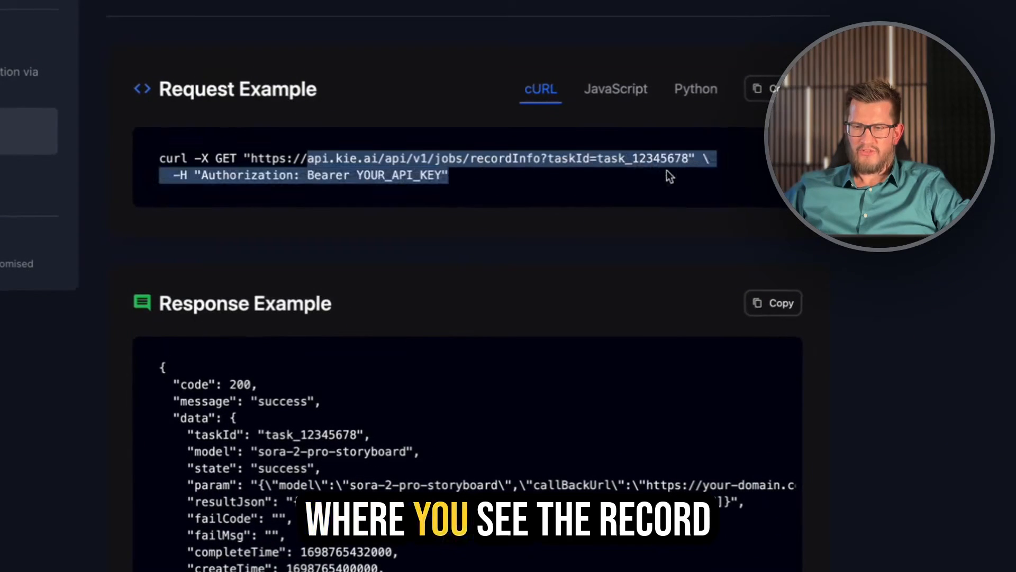
pyautogui.click(483, 167)
pyautogui.moveTo(548, 159); pyautogui.dragTo(566, 164)
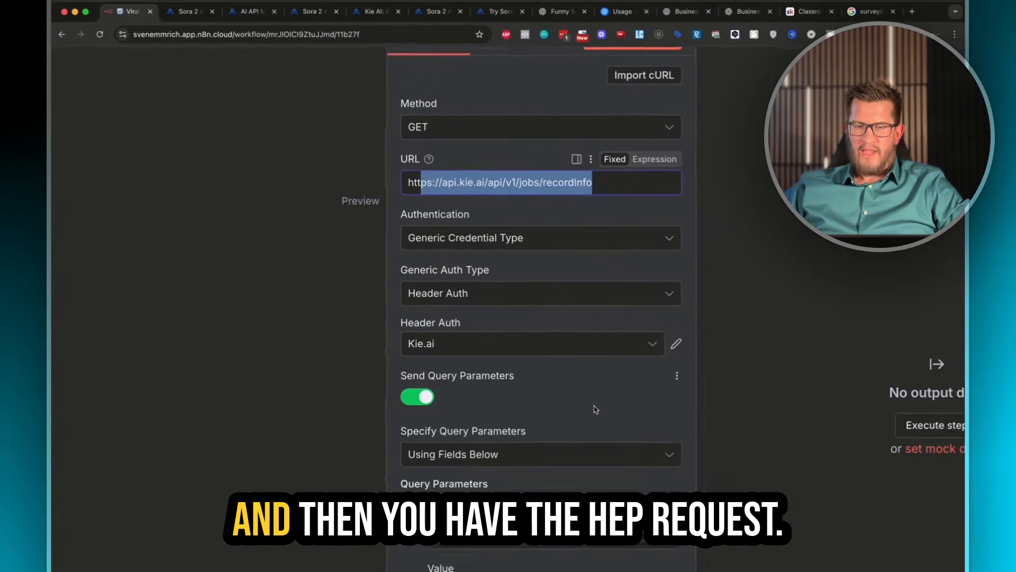
# Step: Close the HTTP Request node in n8n and review the state condition of the If Generating node
pyautogui.click(618, 64)
pyautogui.scroll(-5, 640, 280)
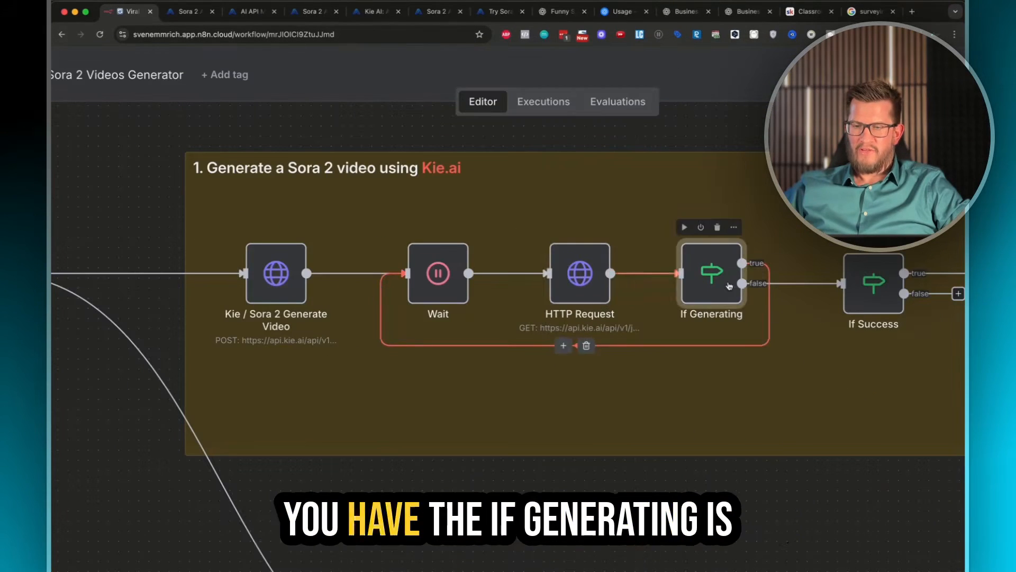
pyautogui.doubleClick(711, 274)
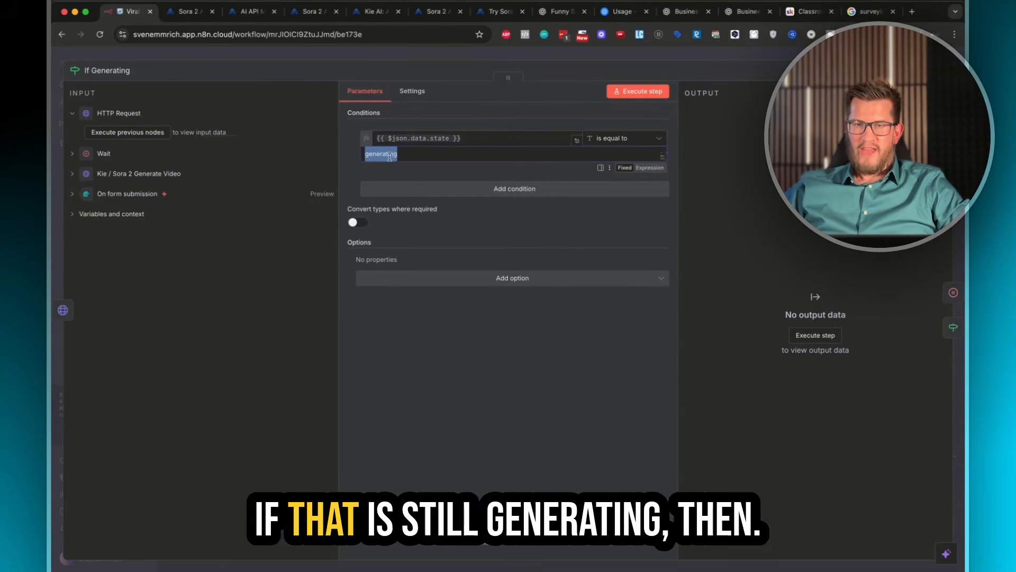
pyautogui.click(503, 53)
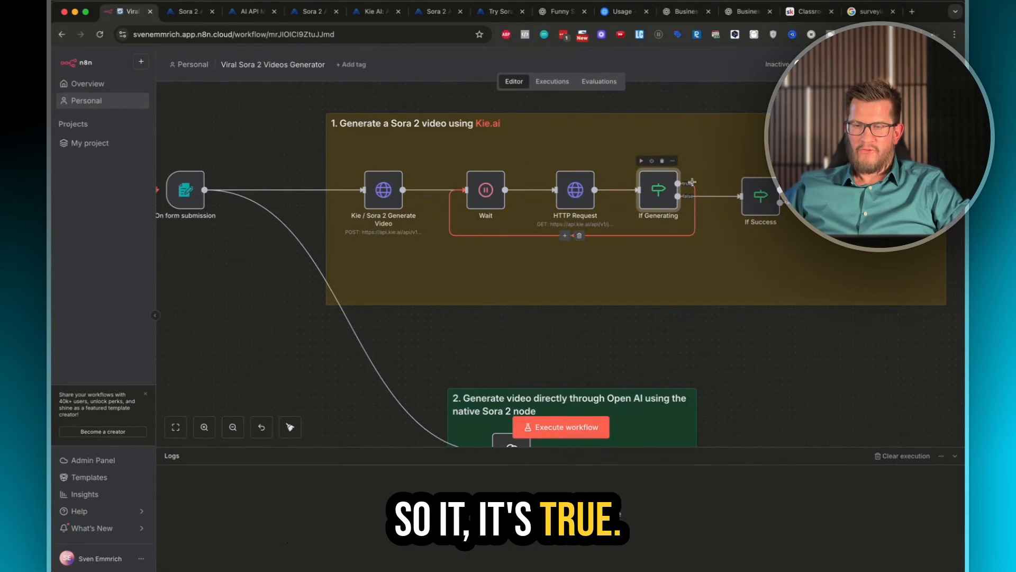
# Step: Open the If Success node and review its condition comparing the data state expression with success
pyautogui.hscroll(5, 582, 201)
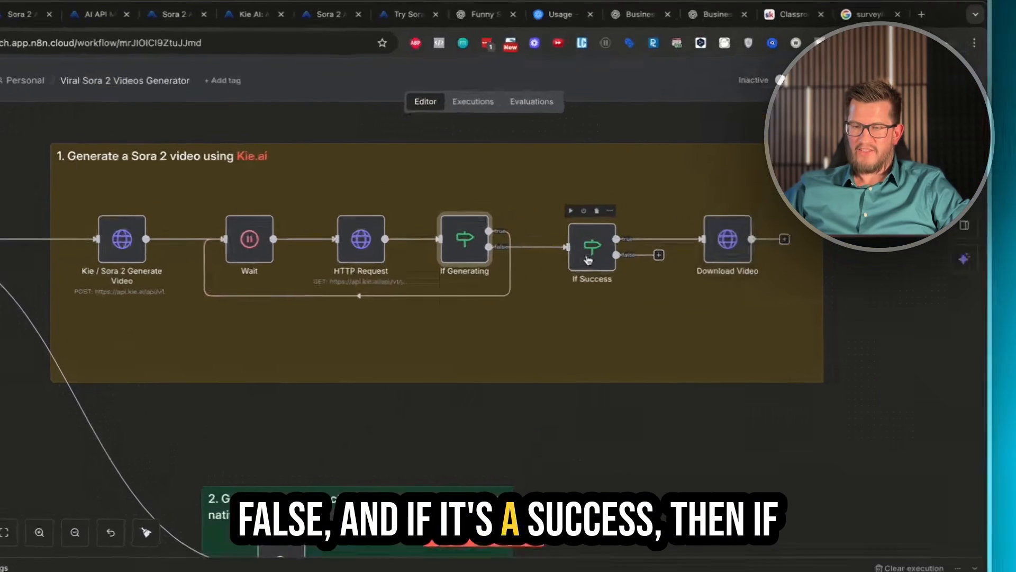
pyautogui.doubleClick(648, 198)
pyautogui.click(183, 203)
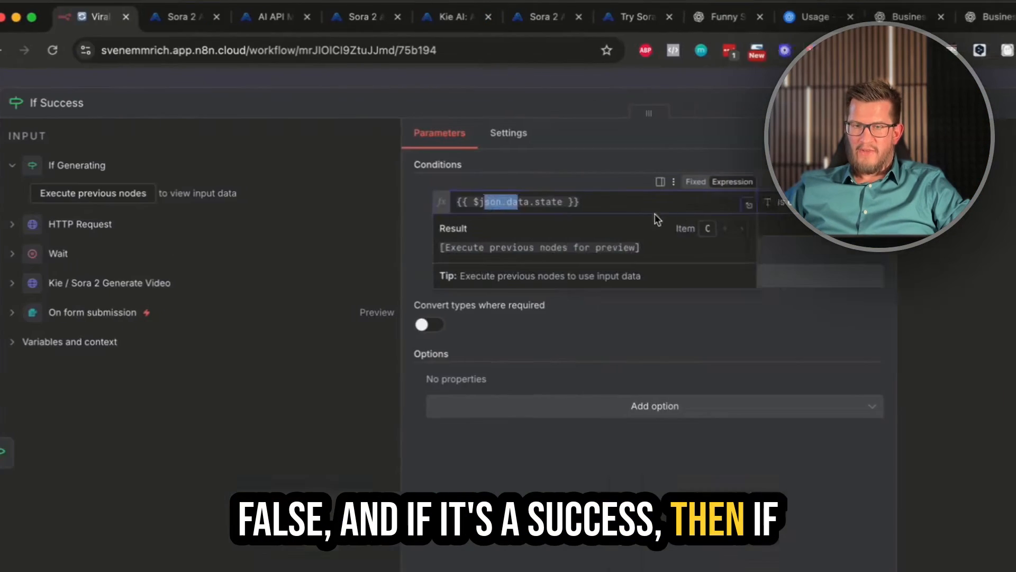
pyautogui.click(251, 217)
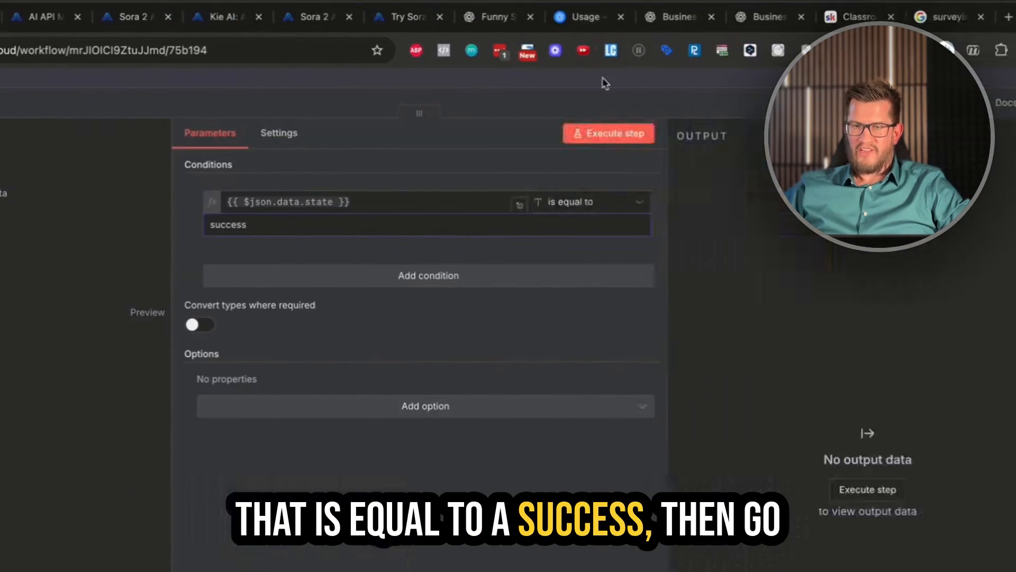
# Step: Close the If Success node and review the Download Video node's URL expression that parses the first result URL from resultJson
pyautogui.click(602, 79)
pyautogui.doubleClick(699, 295)
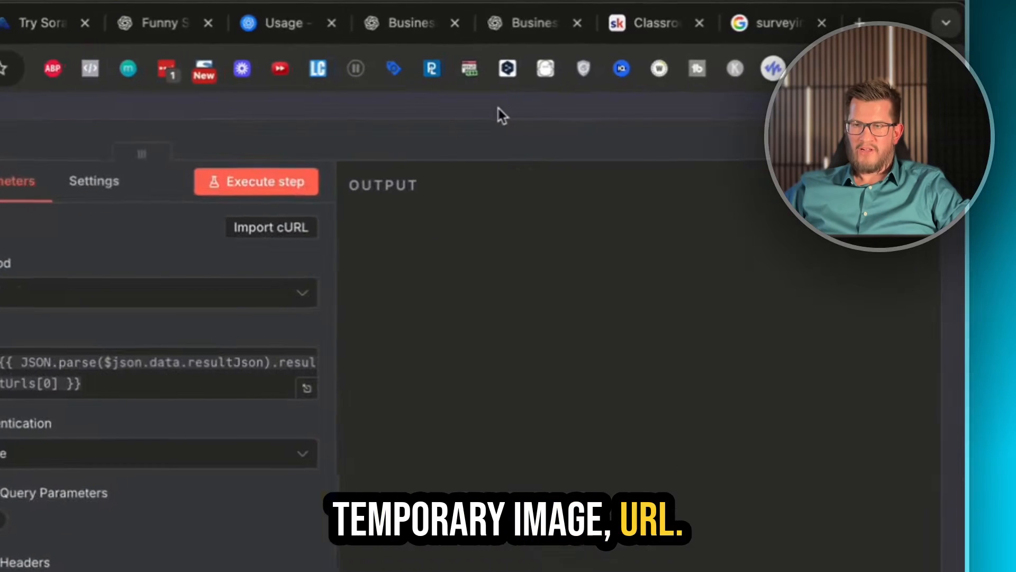
pyautogui.click(741, 61)
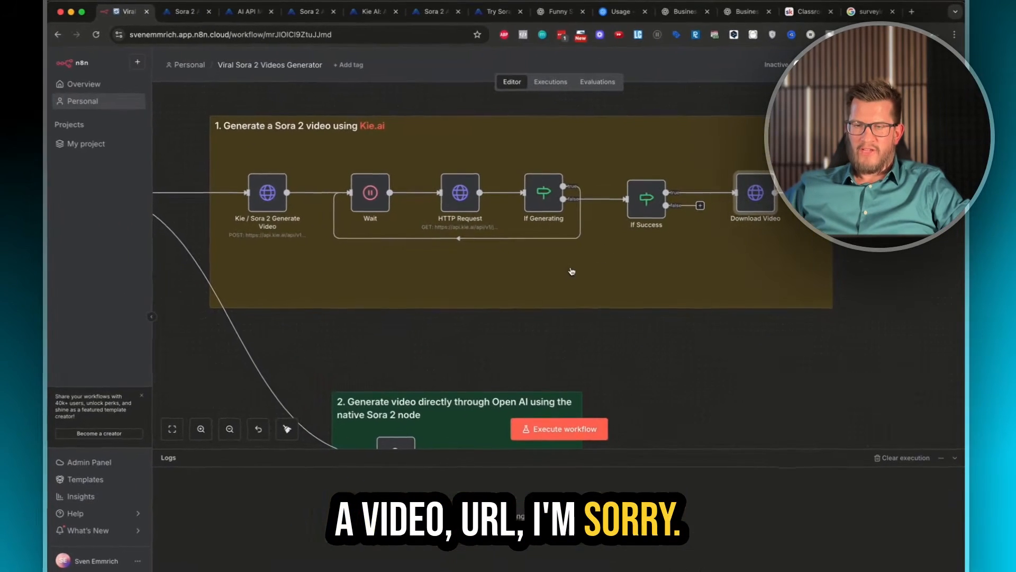
pyautogui.scroll(-2, 574, 272)
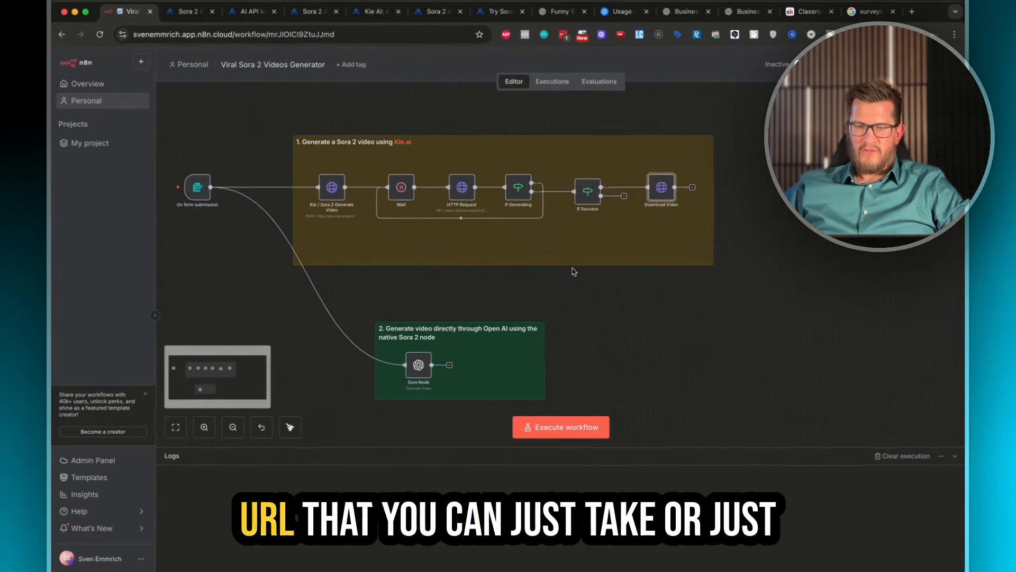
pyautogui.scroll(-5, 579, 265)
pyautogui.scroll(4, 471, 239)
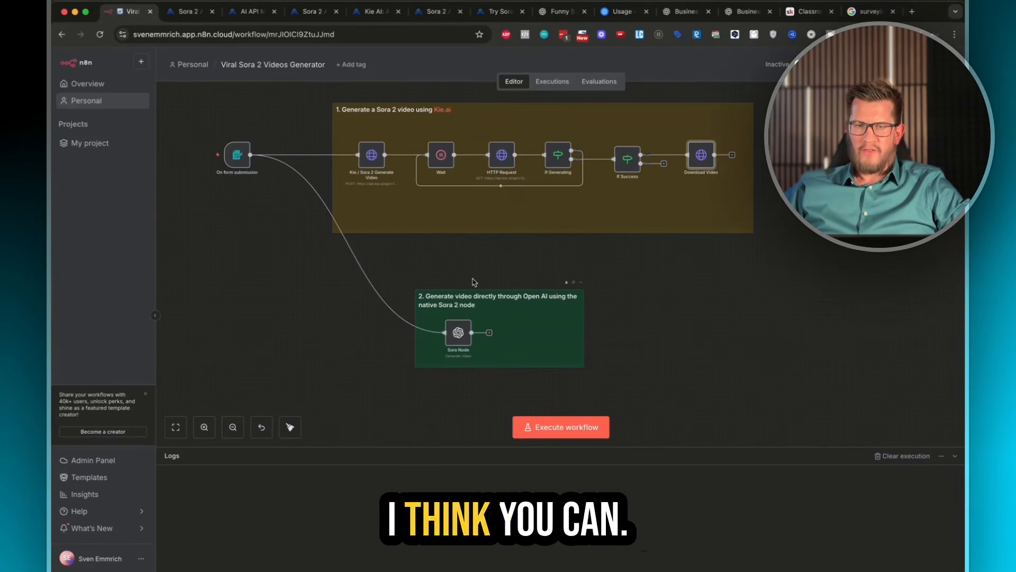
pyautogui.hscroll(-3, 474, 282)
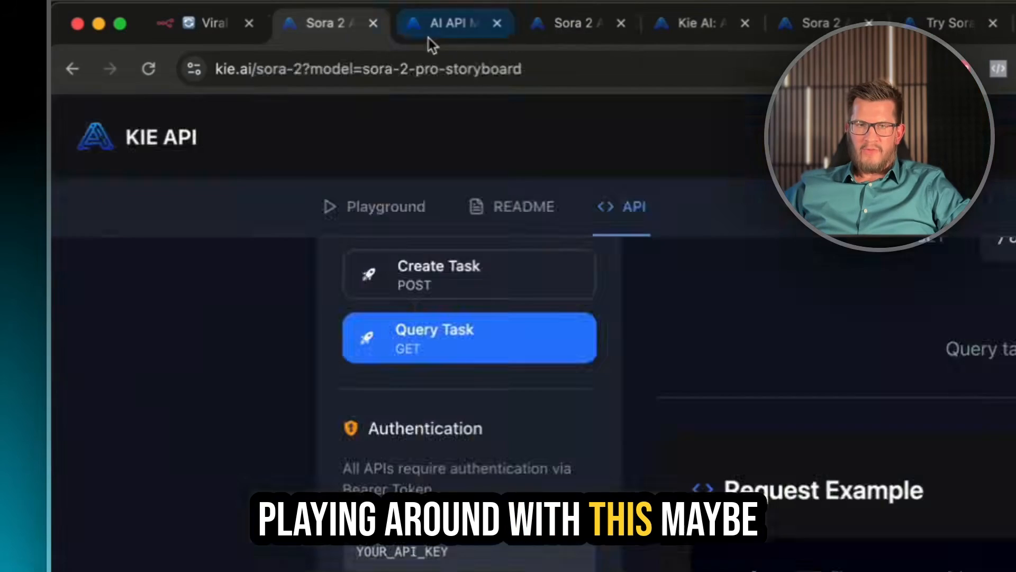
# Step: Switch to the Kie.ai dashboard and open the Logs page of latest requests
pyautogui.click(252, 15)
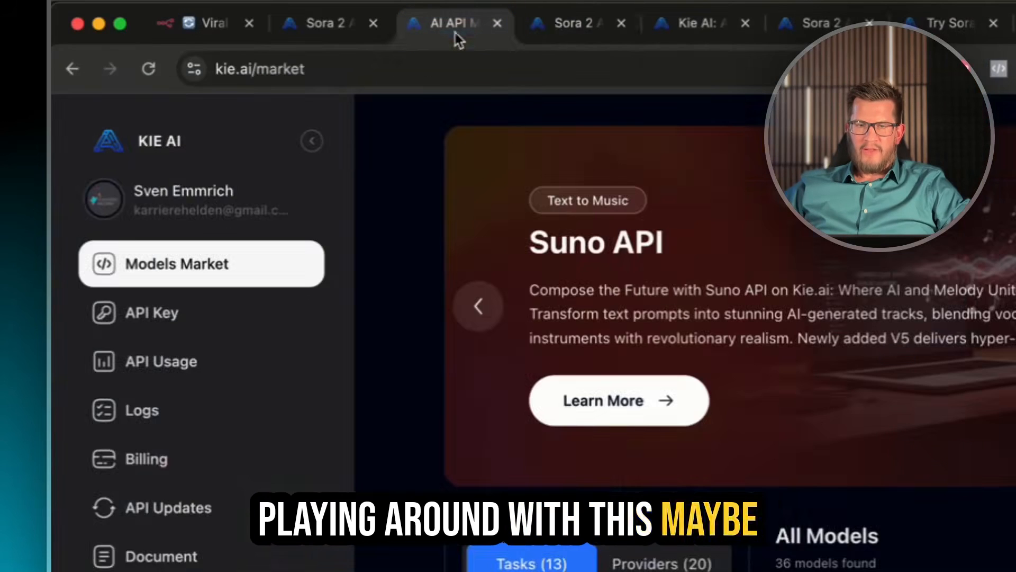
pyautogui.click(603, 26)
pyautogui.click(671, 29)
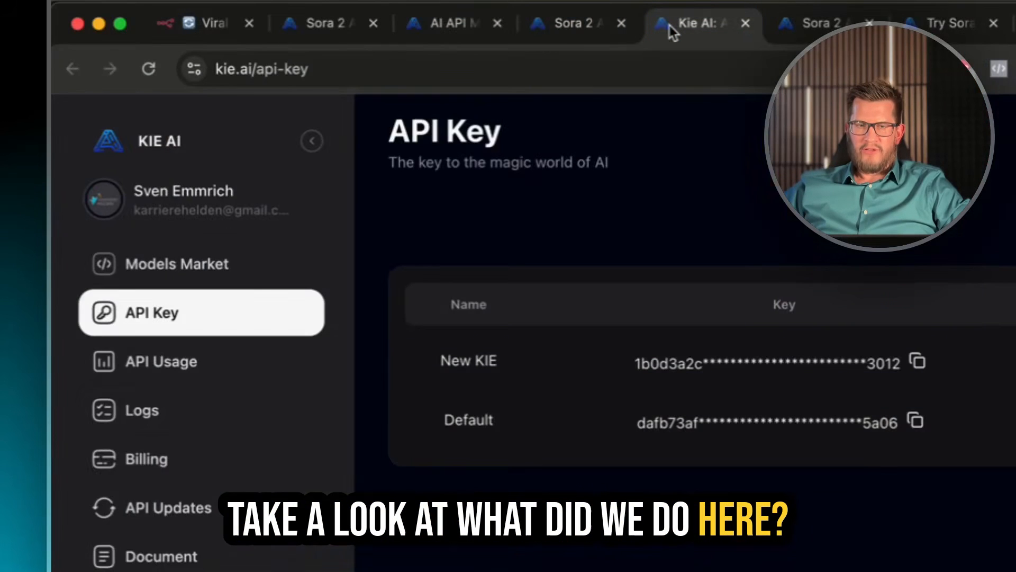
pyautogui.click(146, 420)
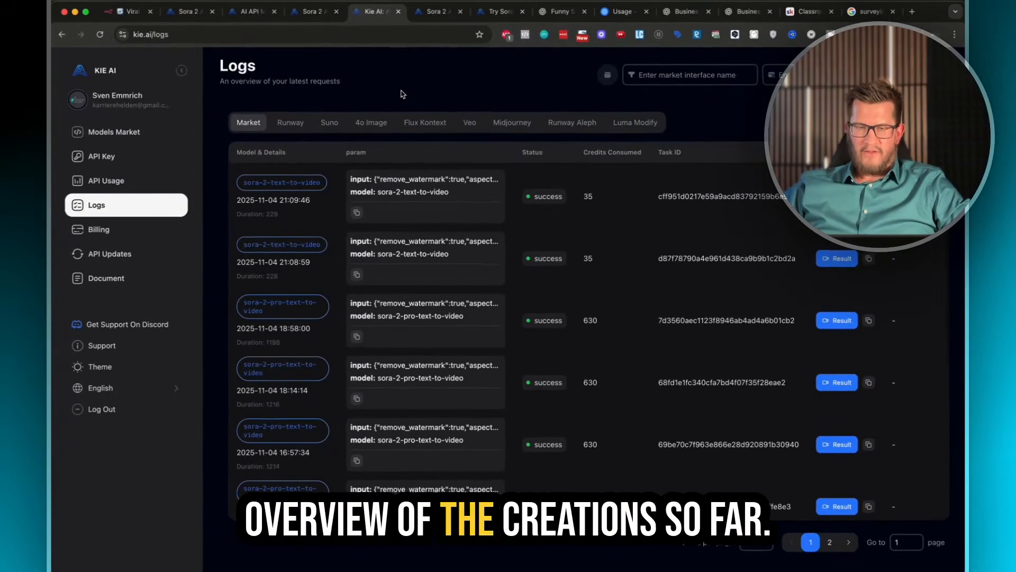
# Step: Inspect a sora-2-text-to-video request's input parameters in the logs and compare its credits consumed with the sora-2-pro-text-to-video requests
pyautogui.scroll(5, 635, 323)
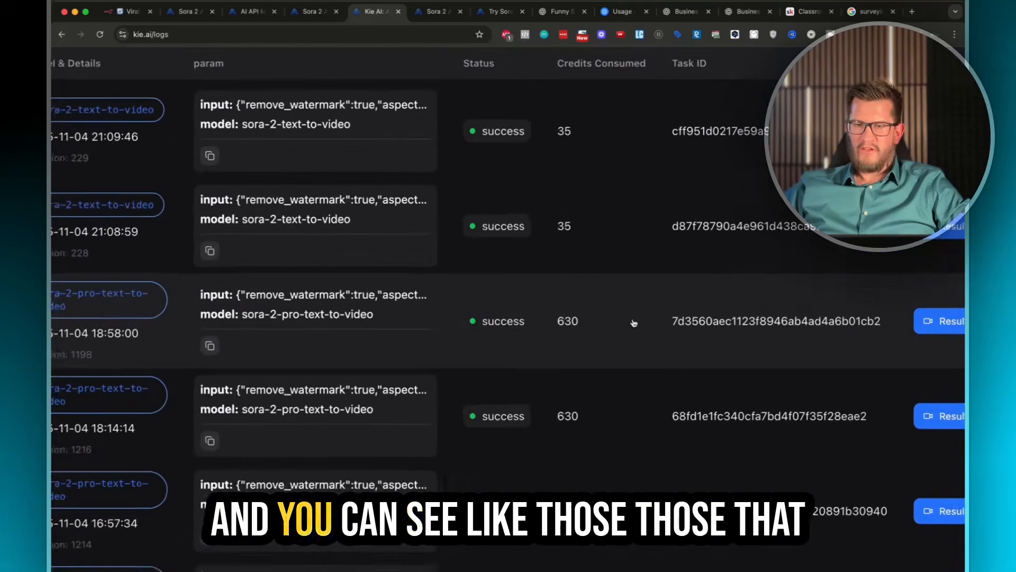
pyautogui.moveTo(320, 220)
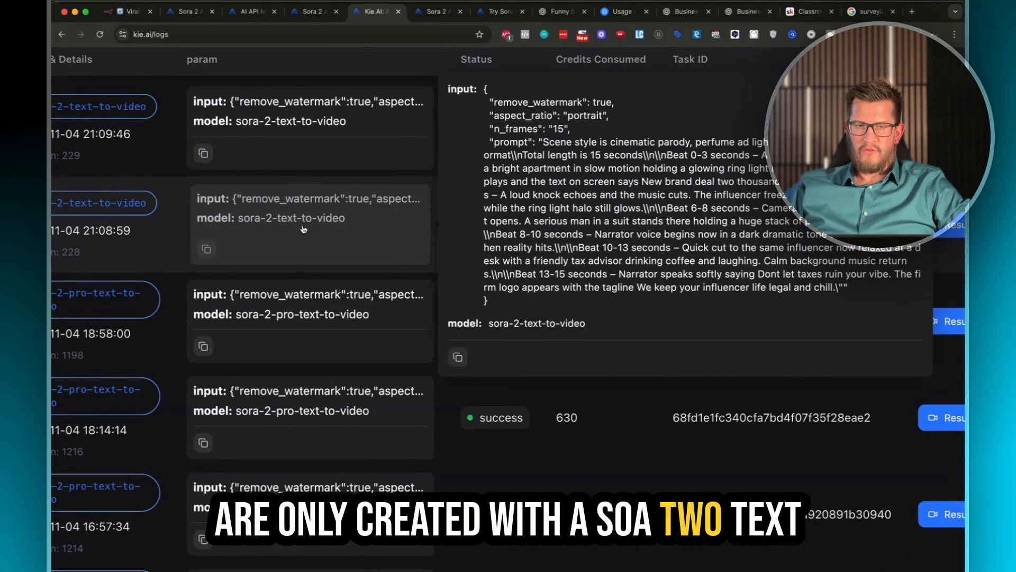
pyautogui.moveTo(281, 326)
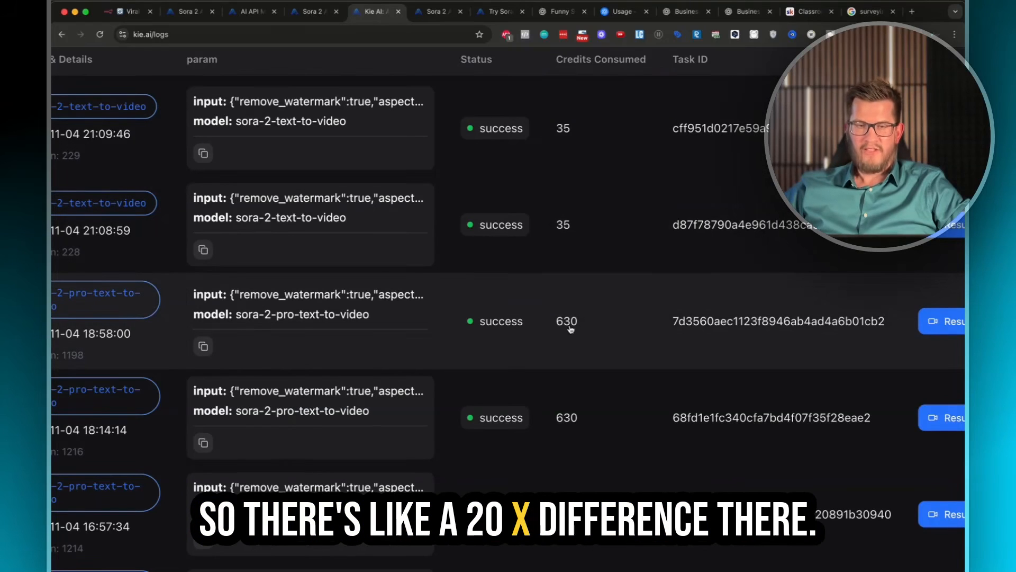
pyautogui.scroll(-5, 571, 328)
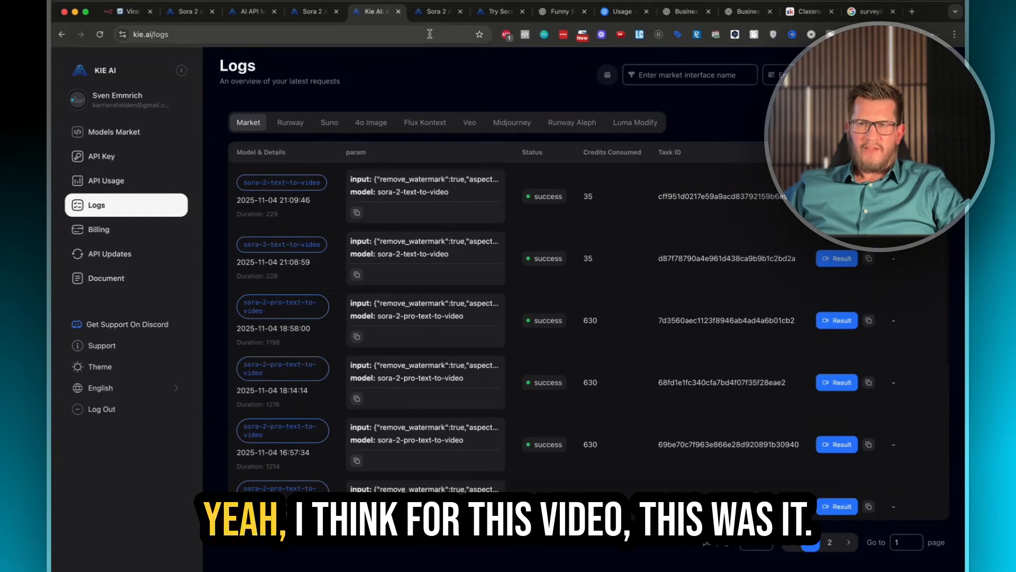
# Step: Return to the Viral Sora 2 Videos Generator workflow in n8n, and switch to the AI Leverage Lab classroom on Skool
pyautogui.click(128, 11)
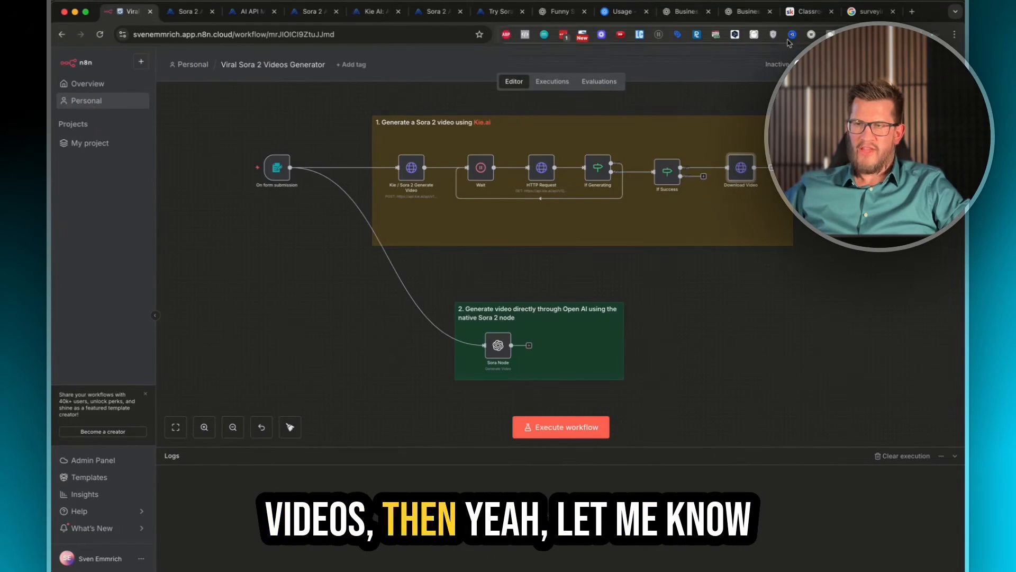
pyautogui.click(810, 11)
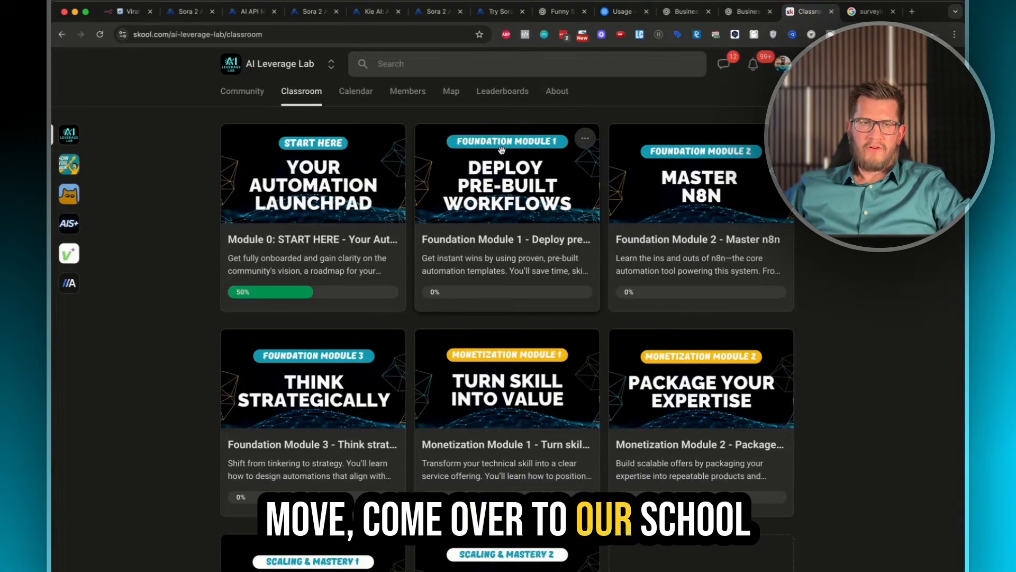